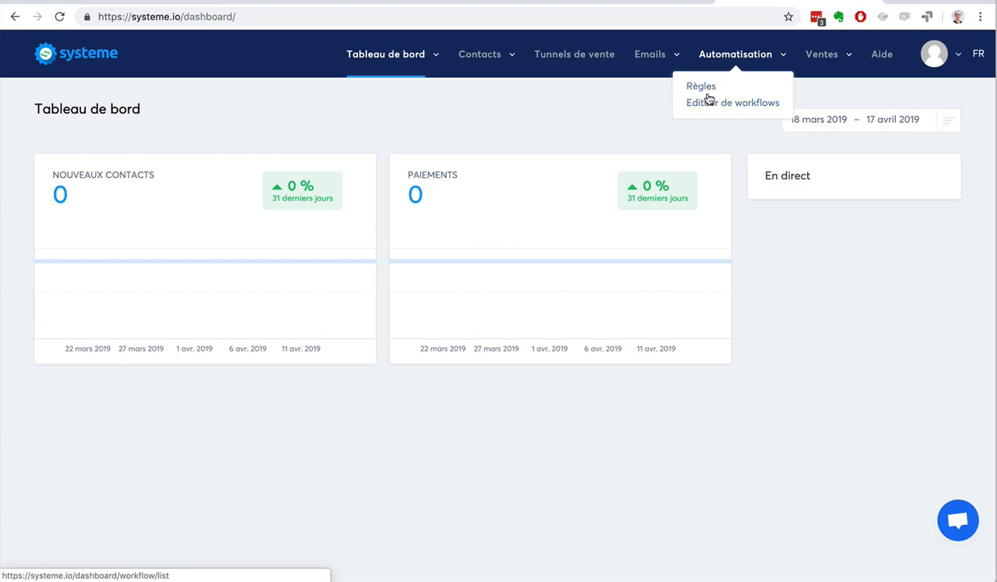
Open the automation rules list and examine the trigger types available for filtering
click(704, 87)
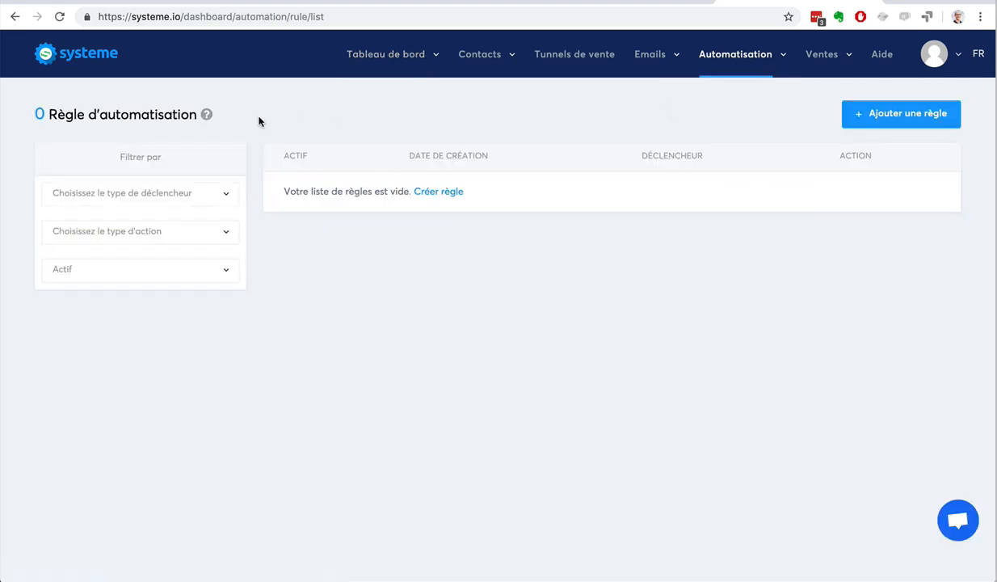
click(150, 193)
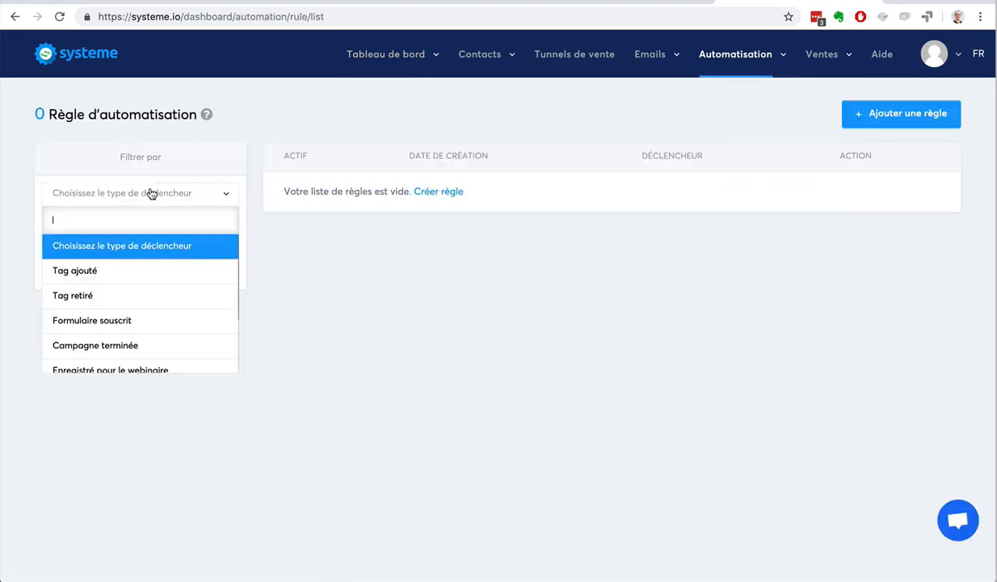
scroll(135, 321, down, 2)
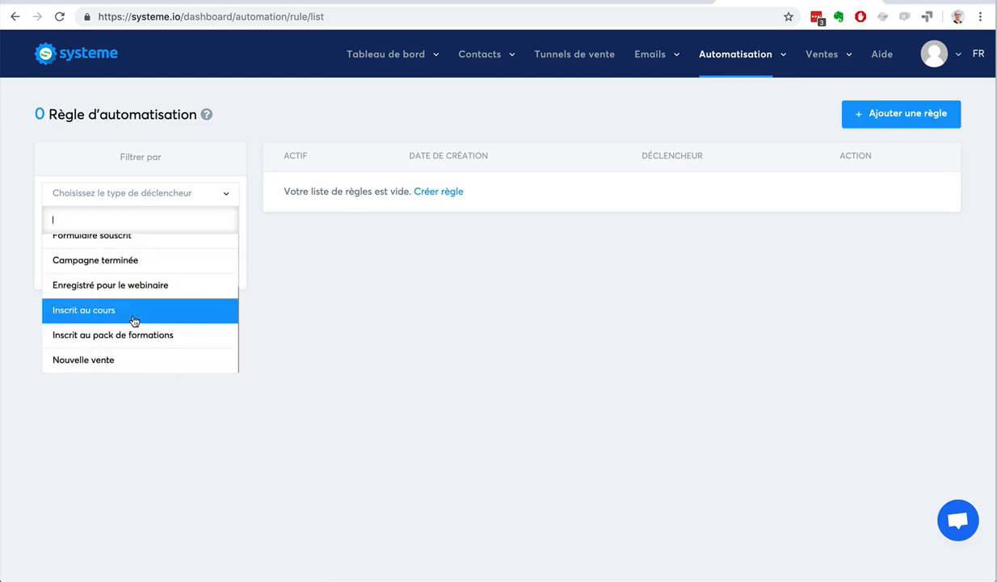
click(275, 312)
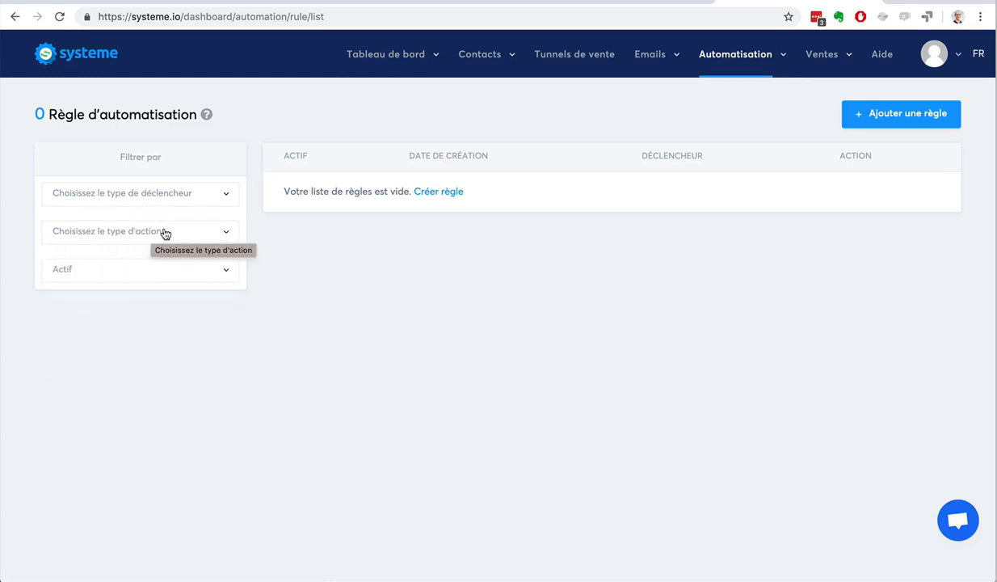
Start a new automation rule with the trigger "Formulaire souscrit" for the funnel step "Génération d'audience: Formulaire de blog"
click(874, 118)
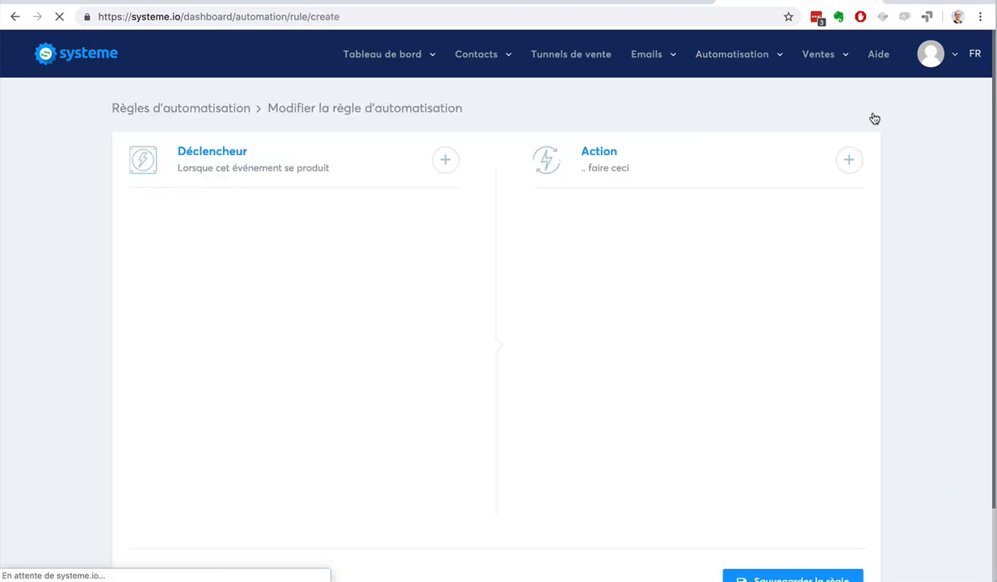
click(445, 159)
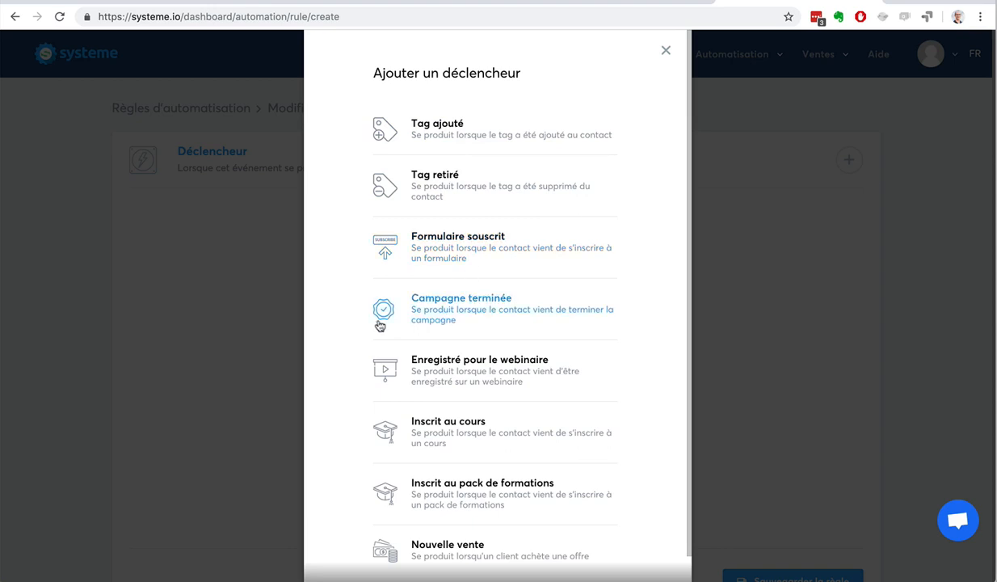
scroll(378, 325, down, 1)
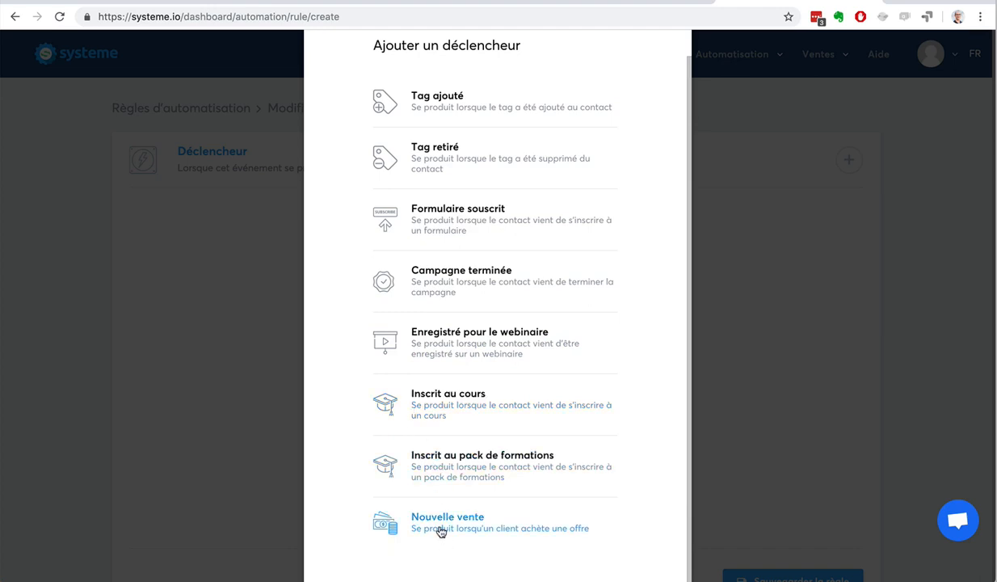
click(463, 220)
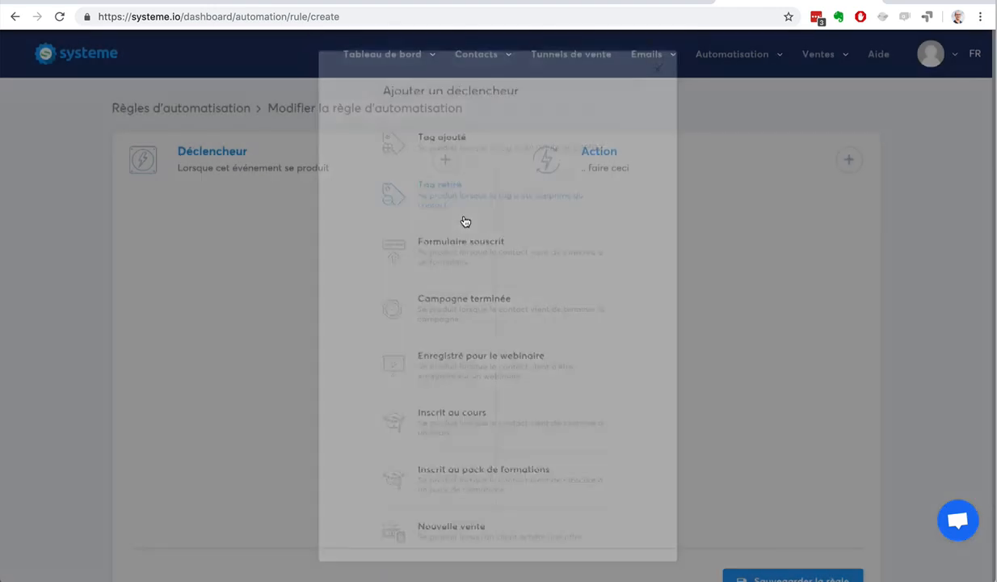
click(351, 280)
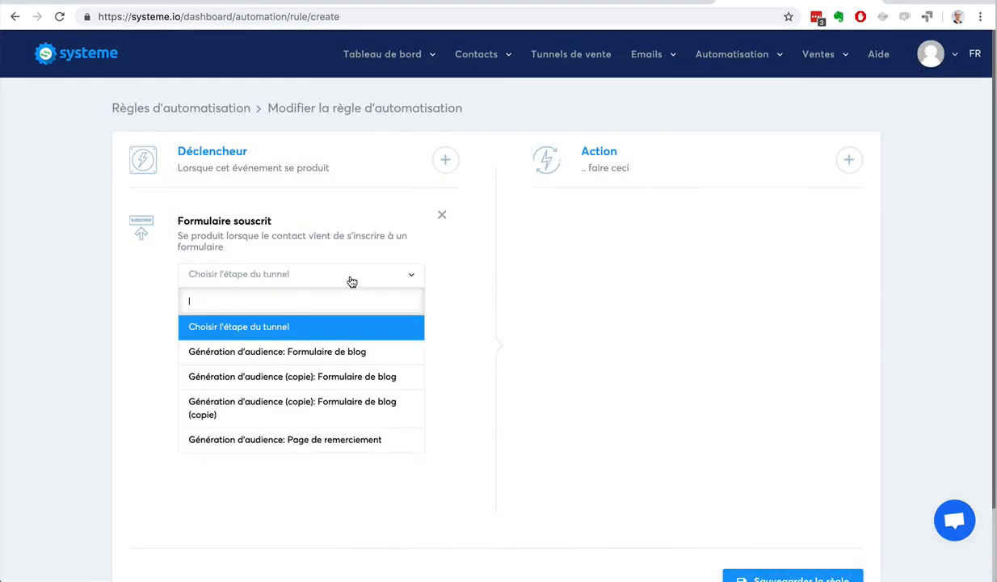
click(340, 350)
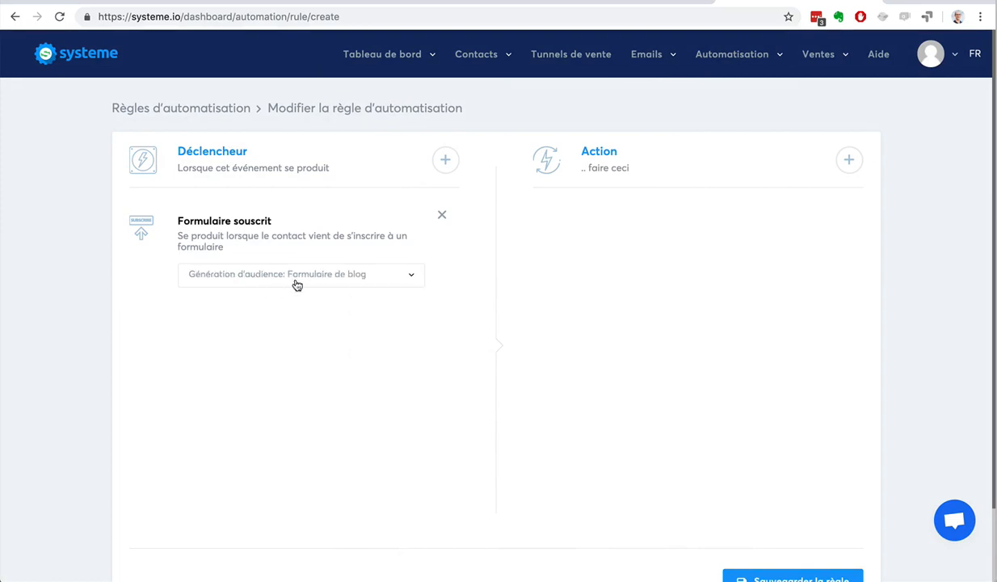
Add an "Ajouter un tag" action to the rule and choose the tag "Contacts"
click(849, 161)
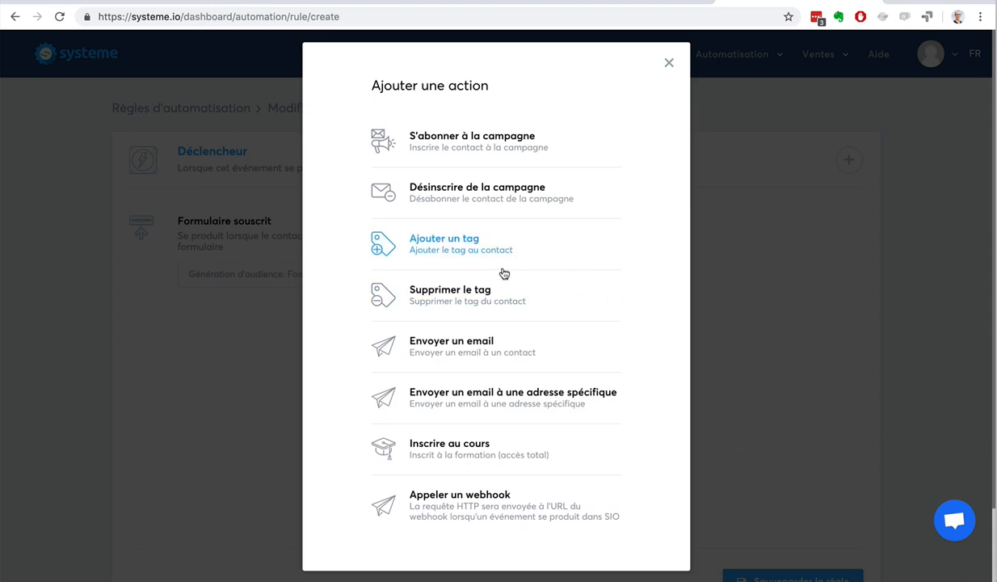
click(430, 236)
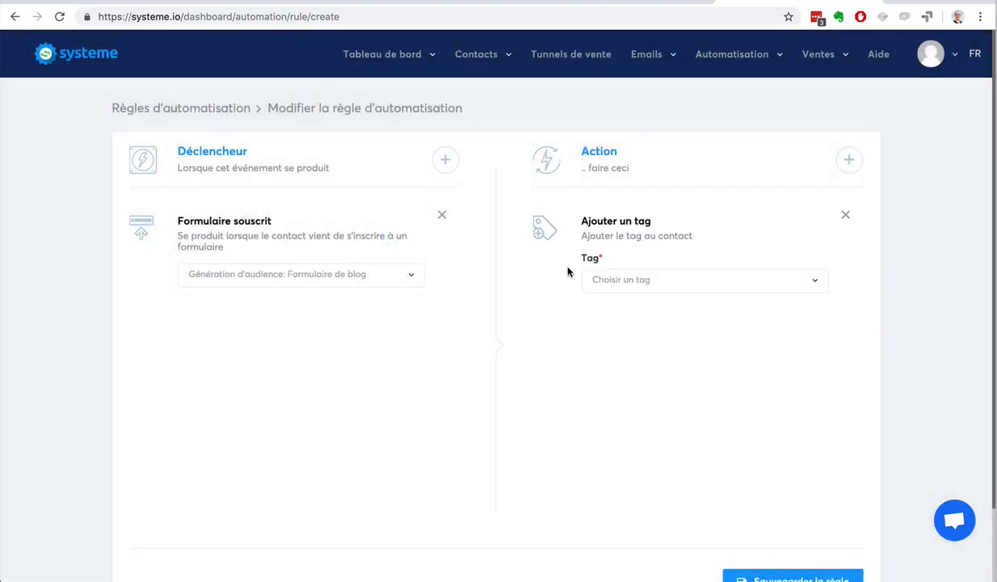
click(671, 281)
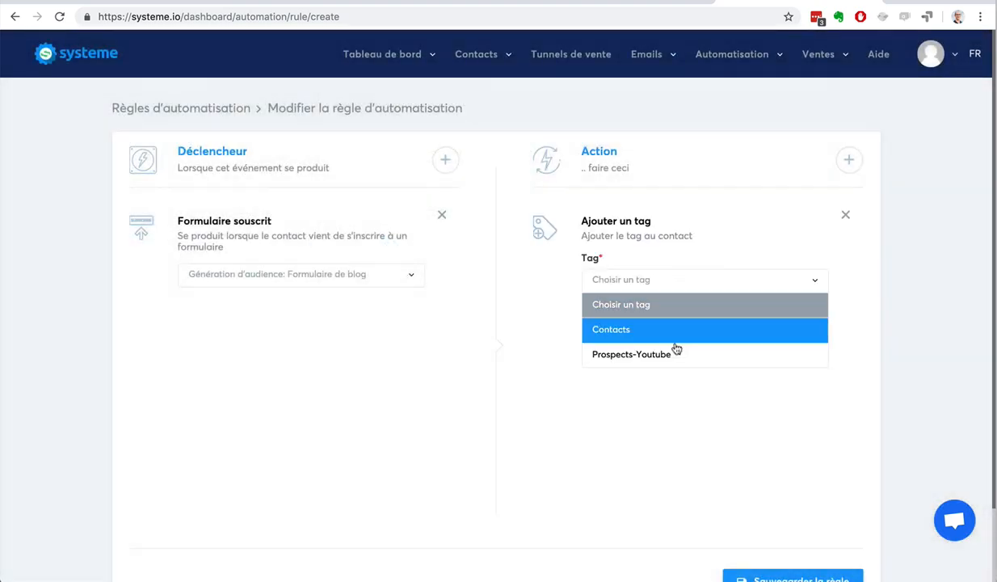
click(662, 281)
click(660, 283)
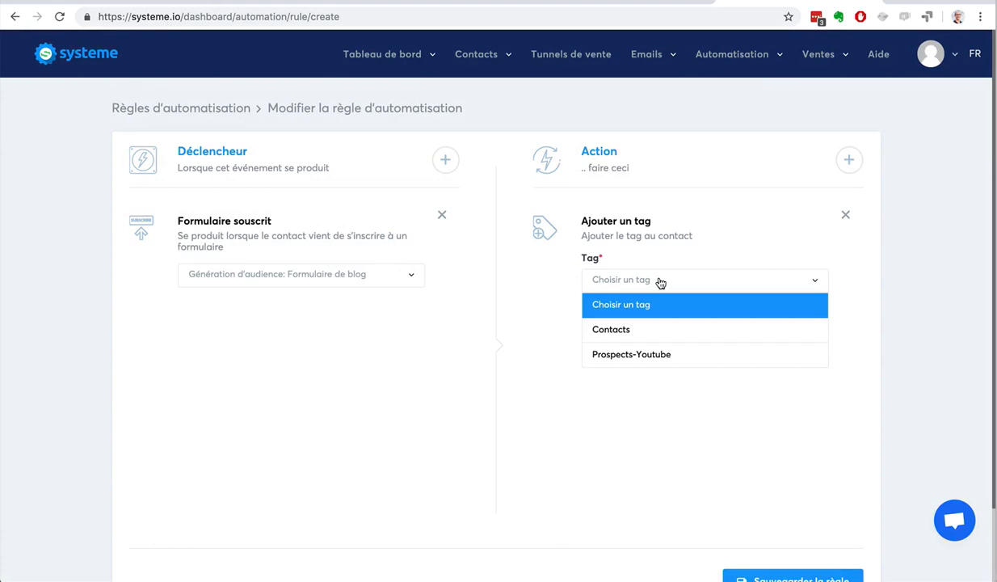
click(646, 330)
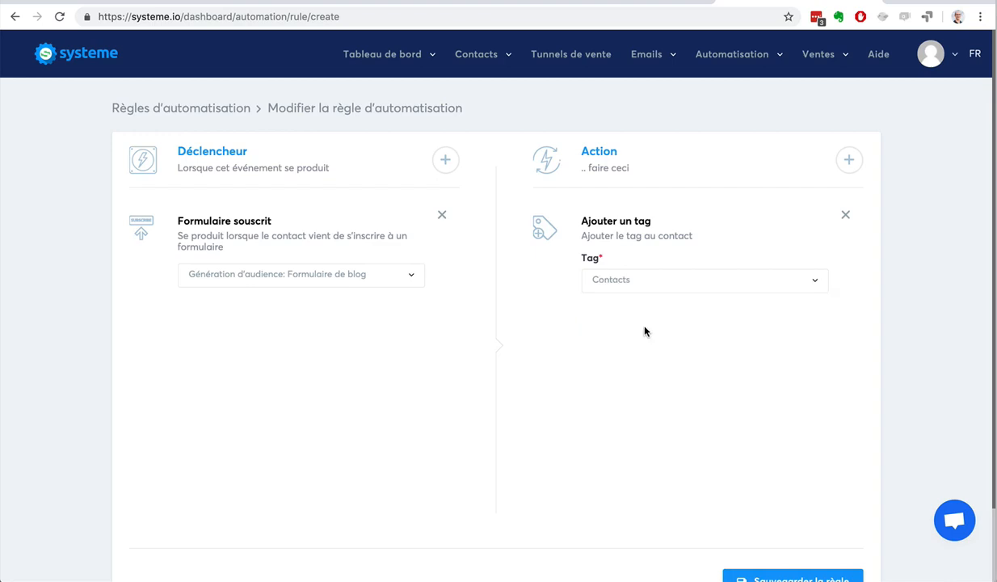
Add a "S'abonner à la campagne" action to the rule and choose the campaign "7 conseils pour ..."
click(847, 161)
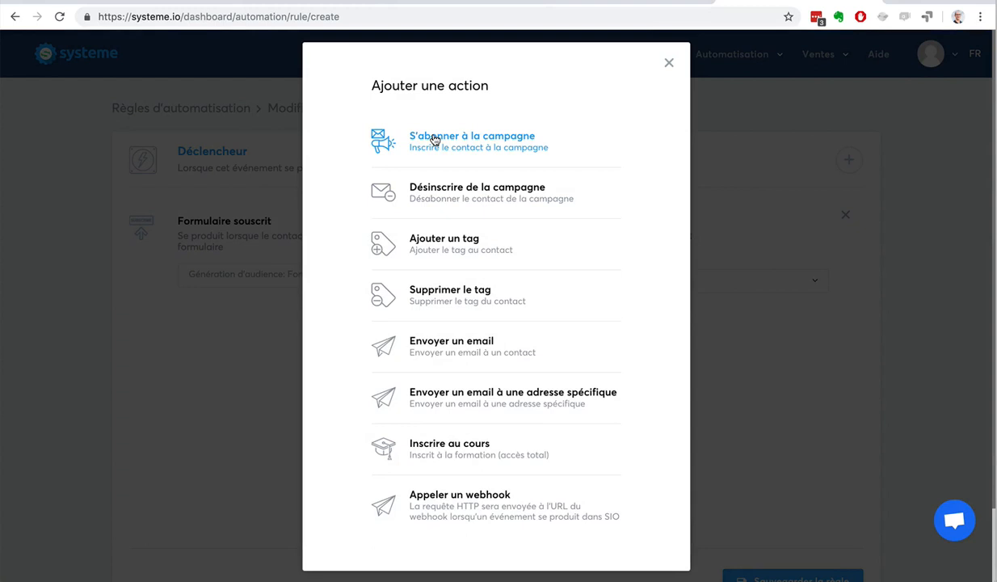
click(434, 140)
click(653, 403)
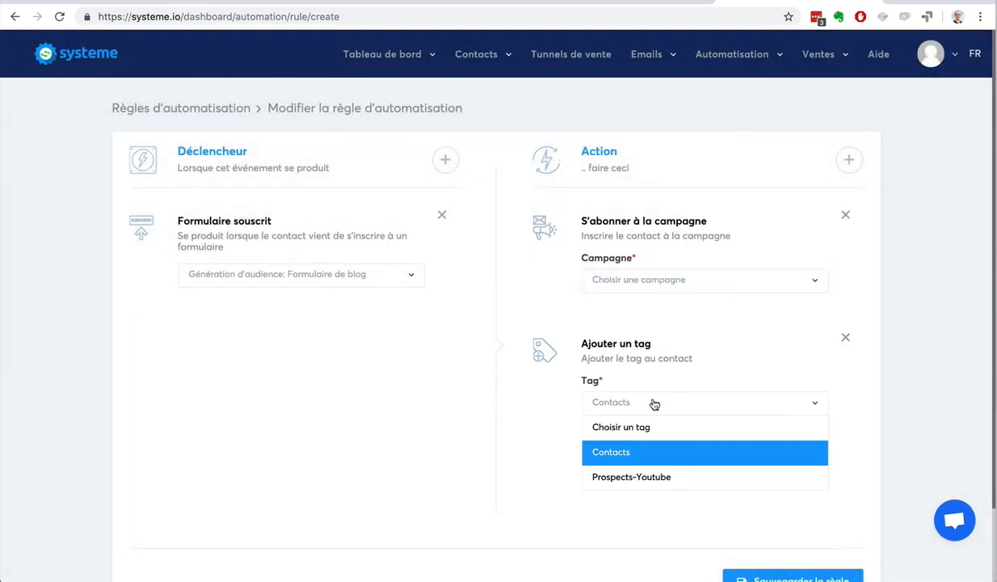
click(654, 404)
click(654, 280)
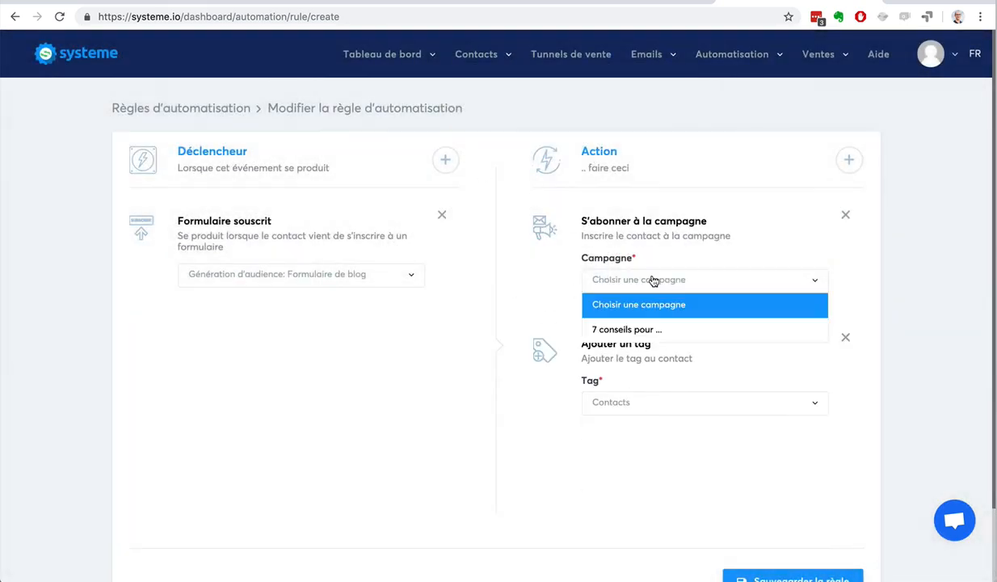
click(654, 331)
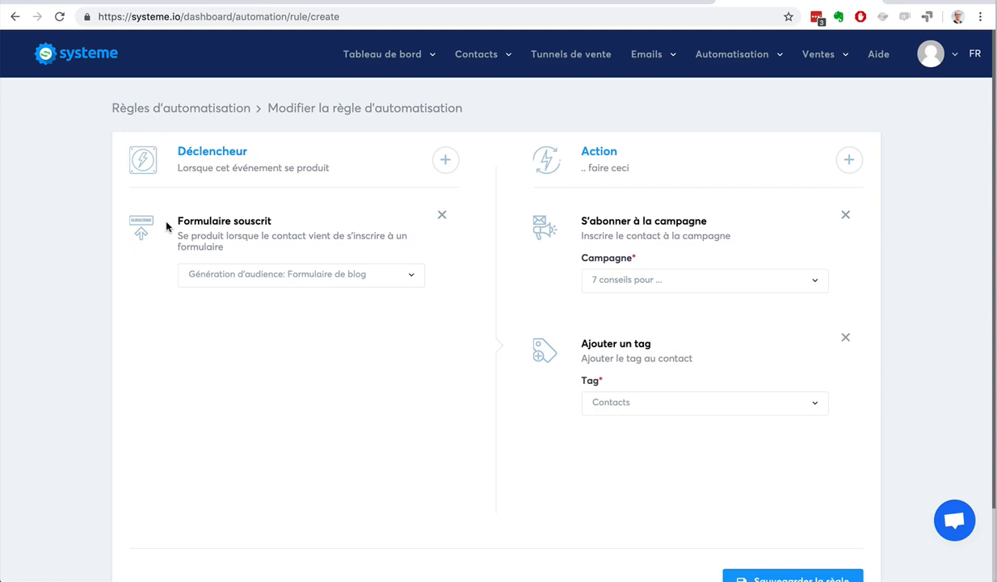
drag(177, 218, 271, 223)
click(209, 224)
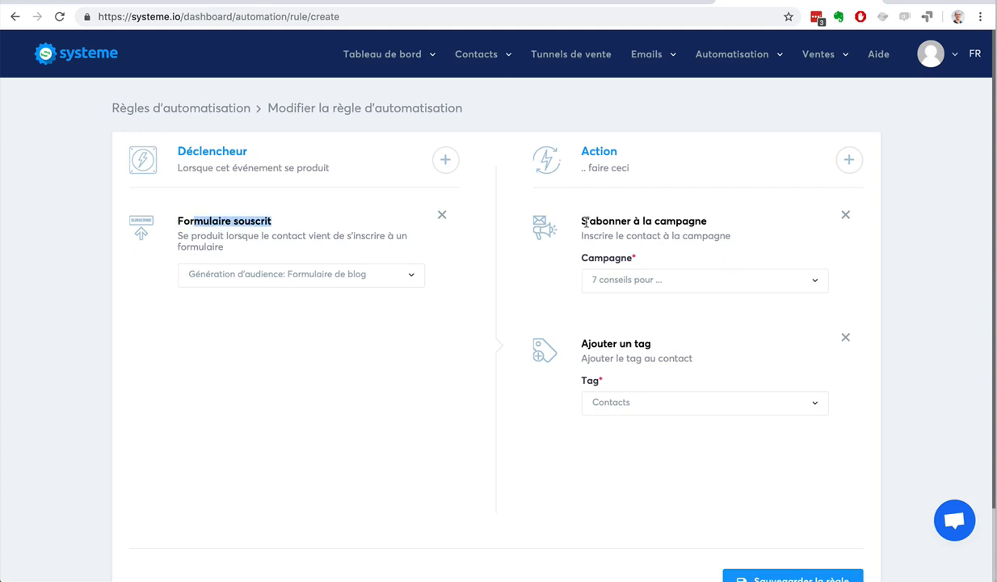
drag(566, 218, 690, 220)
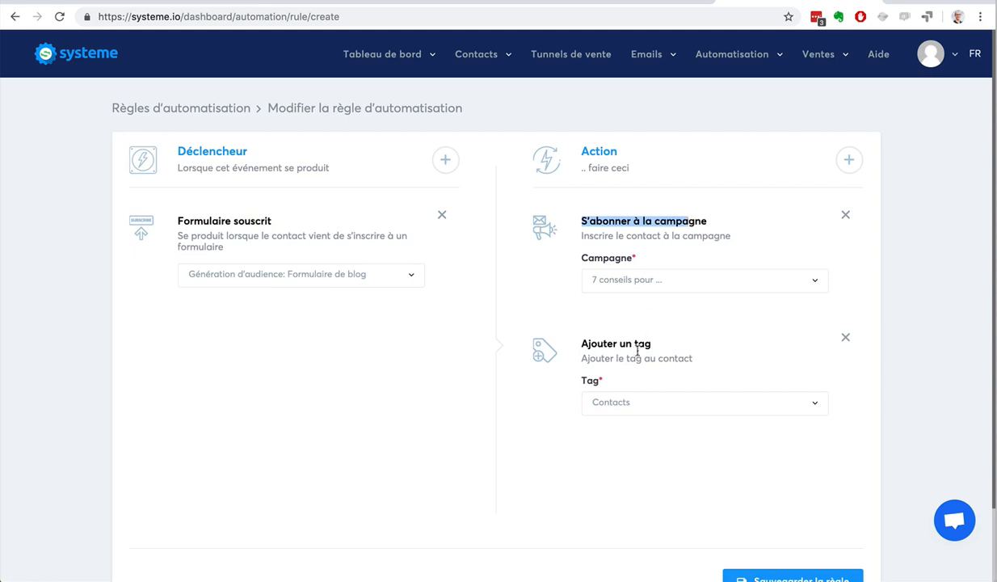
drag(580, 345, 606, 344)
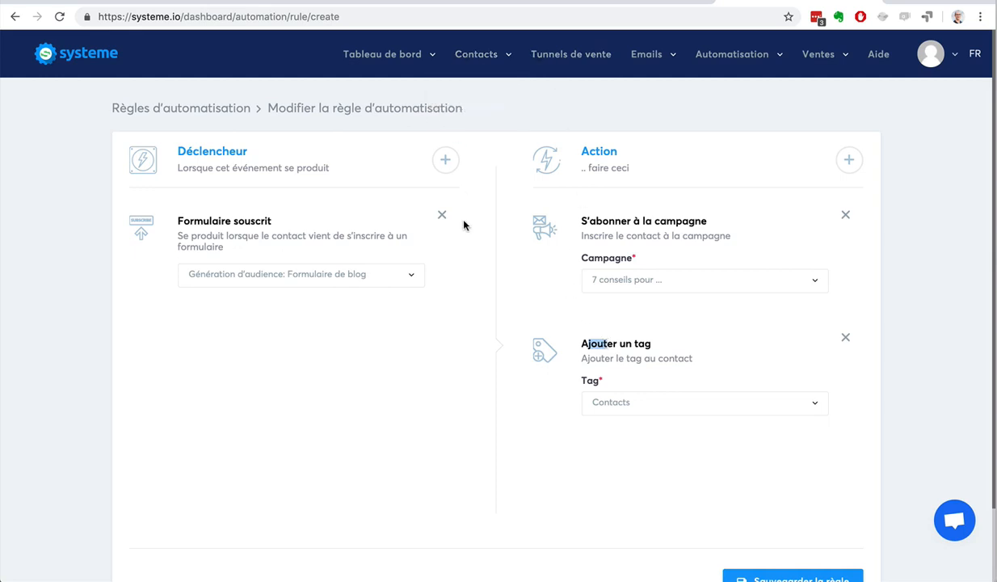
Save the automation rule
scroll(808, 436, down, 2)
click(772, 505)
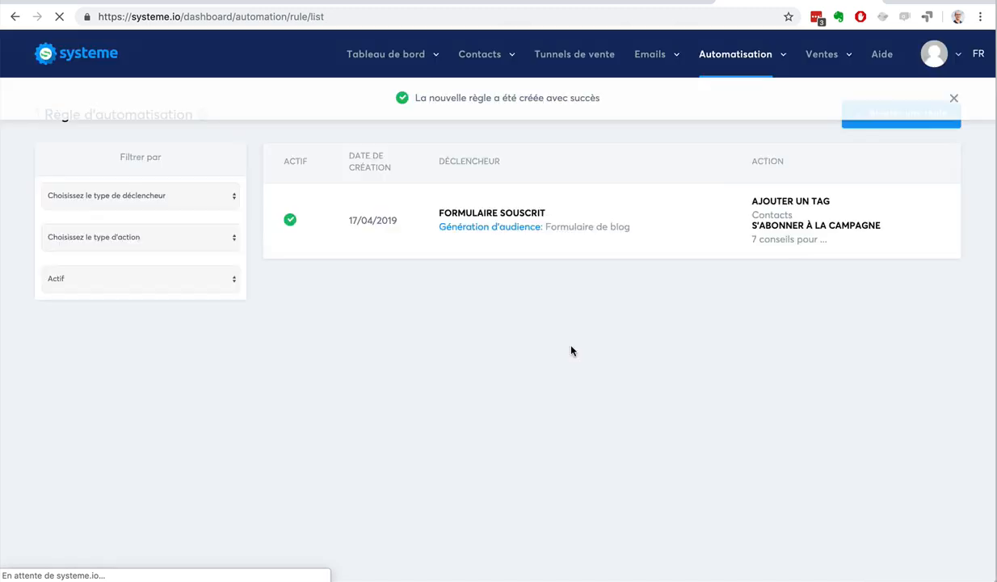
Open the contacts list and filter it by tag with the condition "Aucun tag"
mouse_move(475, 68)
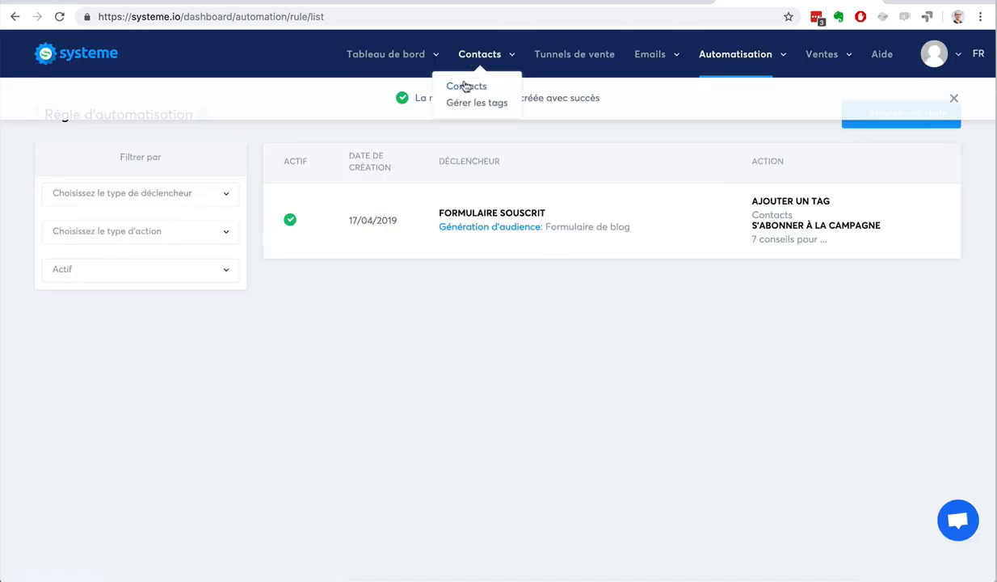
click(467, 86)
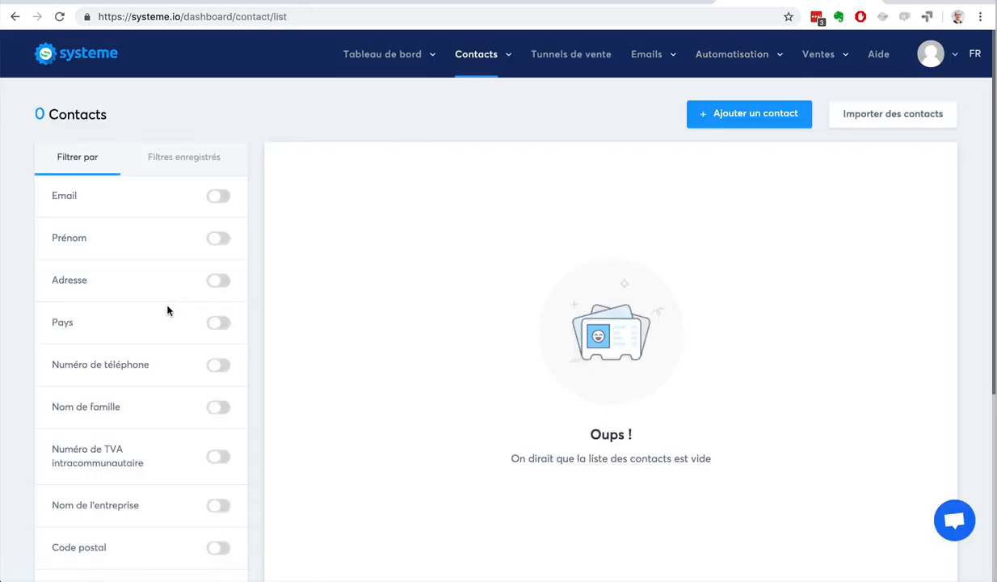
scroll(167, 309, down, 5)
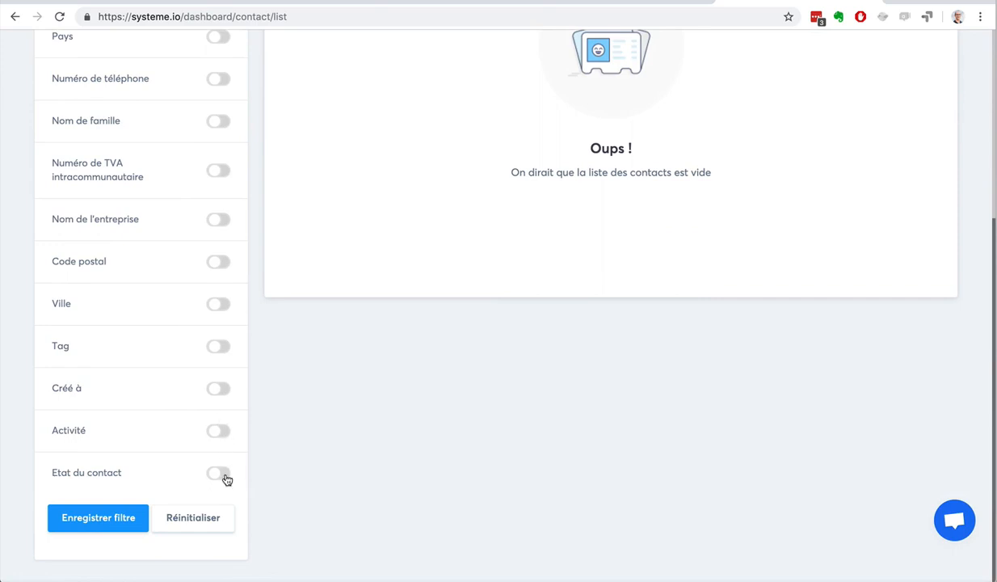
click(220, 347)
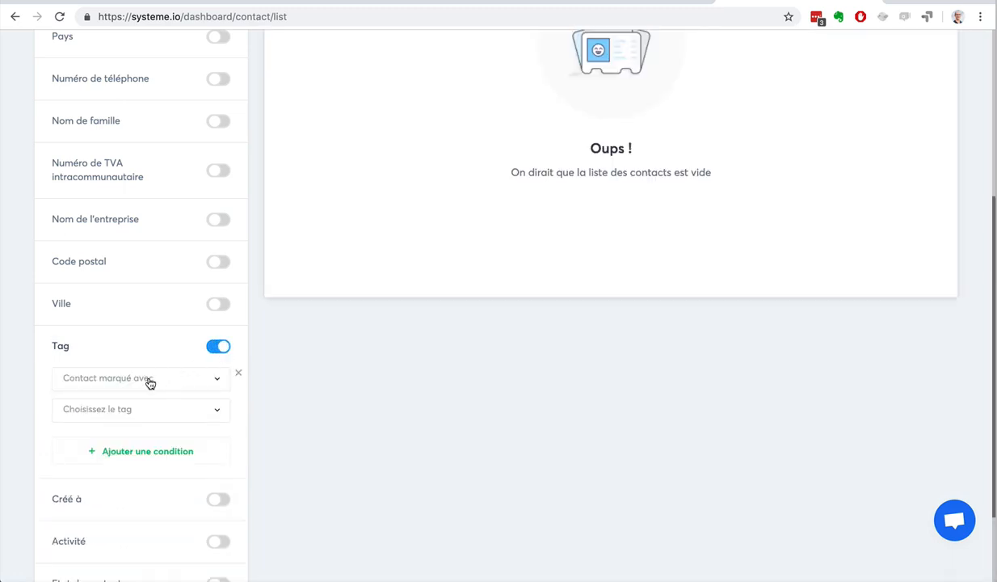
click(149, 379)
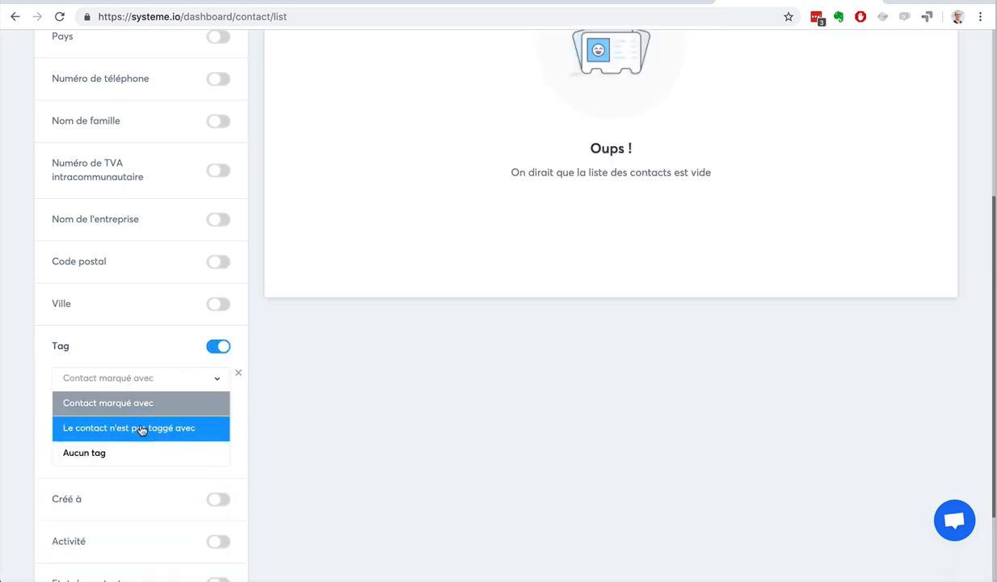
click(133, 452)
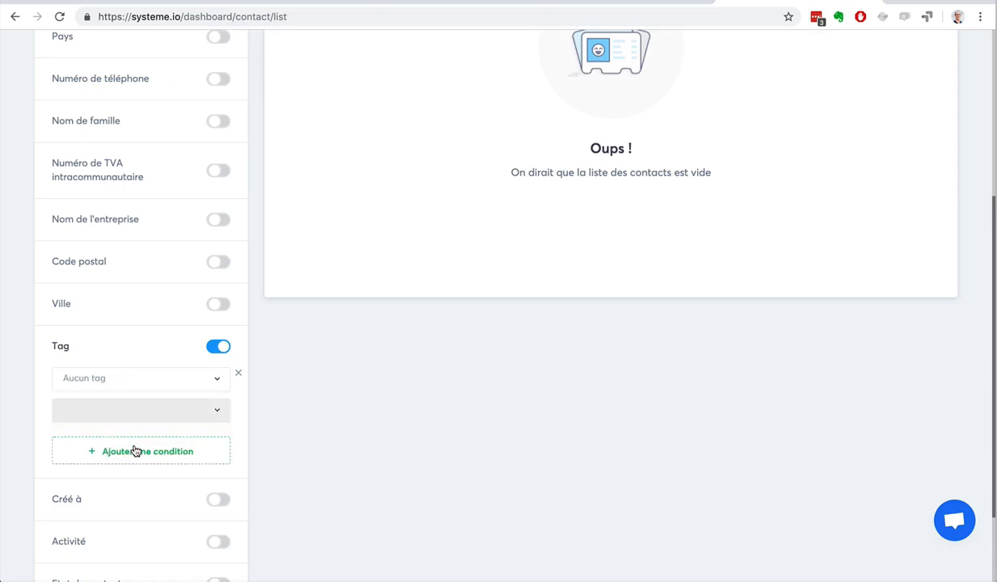
scroll(413, 279, up, 3)
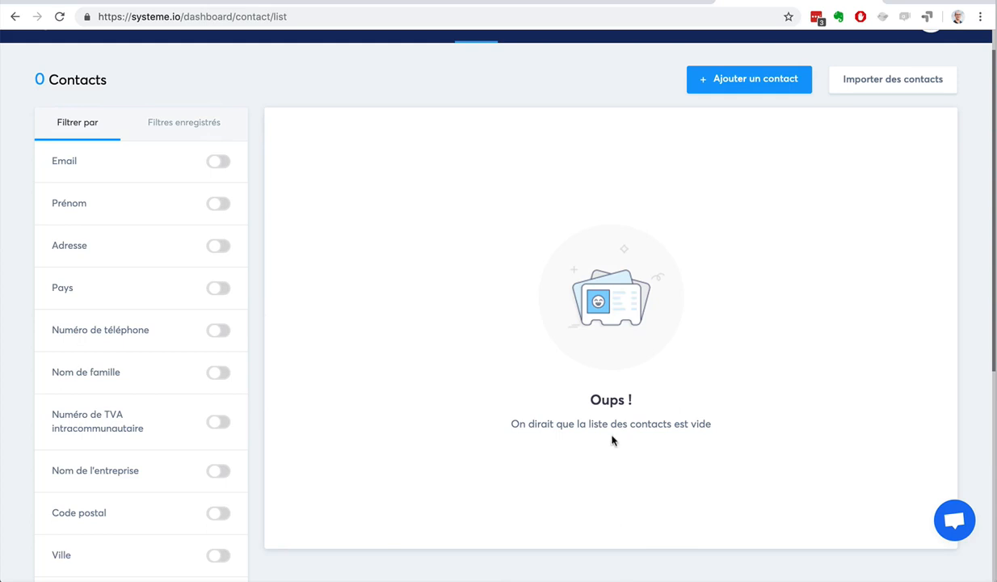
scroll(614, 439, up, 2)
Check the automation rules list and create a new workflow named "Workflow"
mouse_move(736, 55)
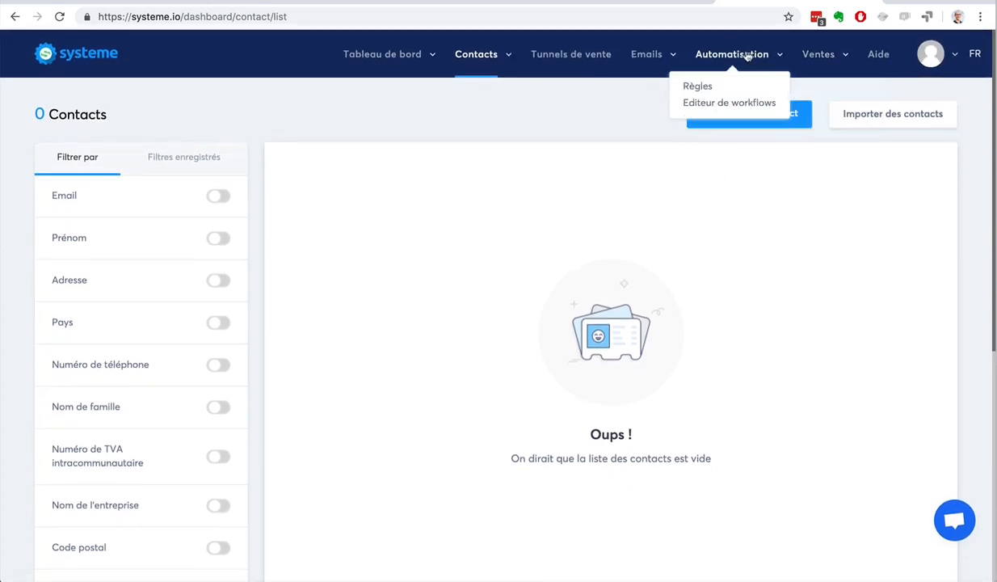
click(700, 87)
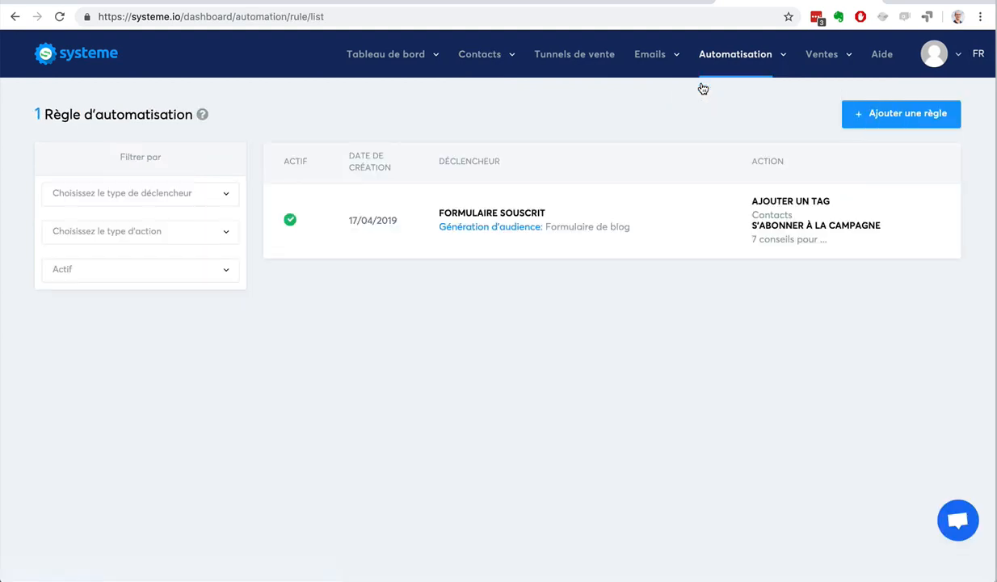
mouse_move(685, 68)
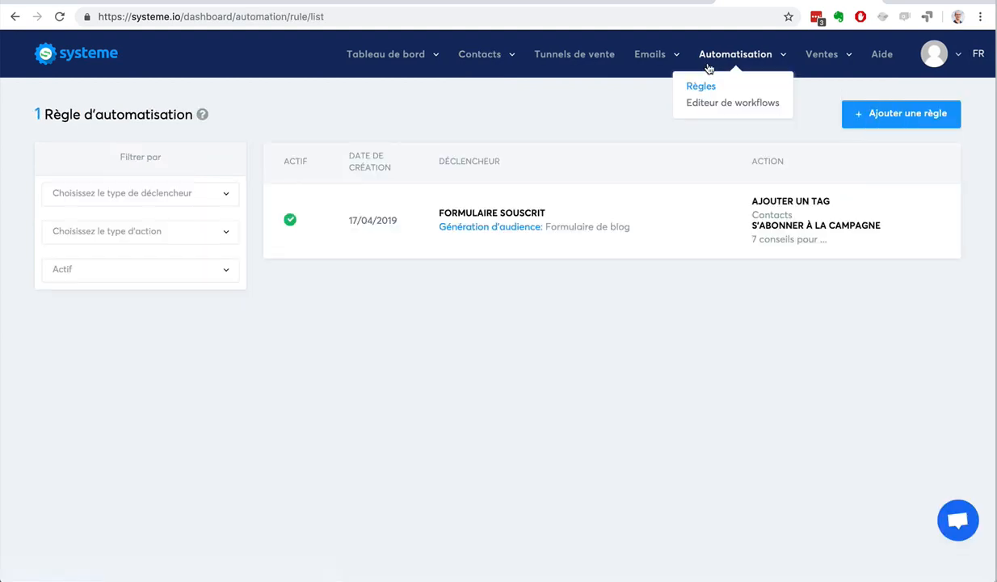
click(708, 104)
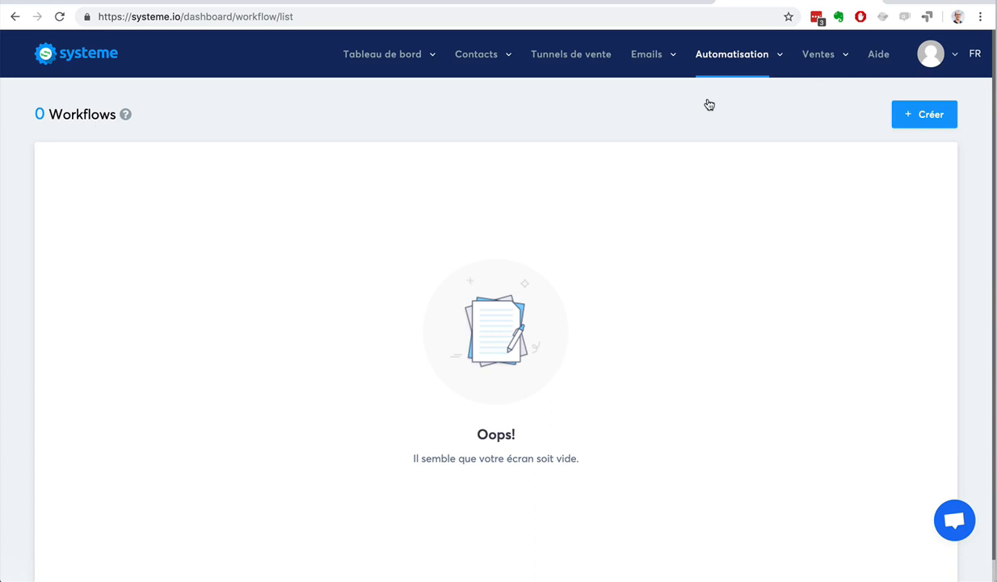
click(908, 113)
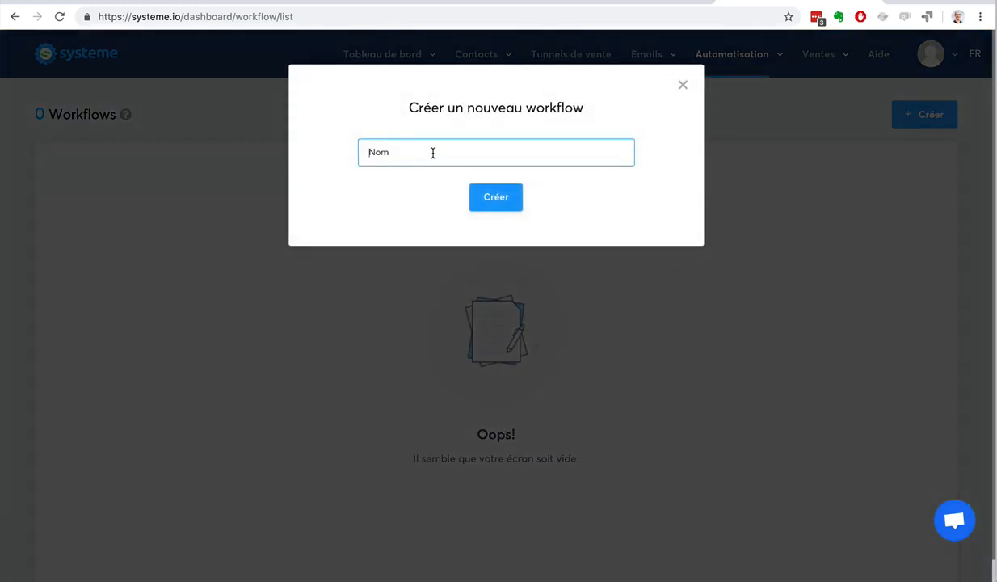
text(Workflow)
click(482, 195)
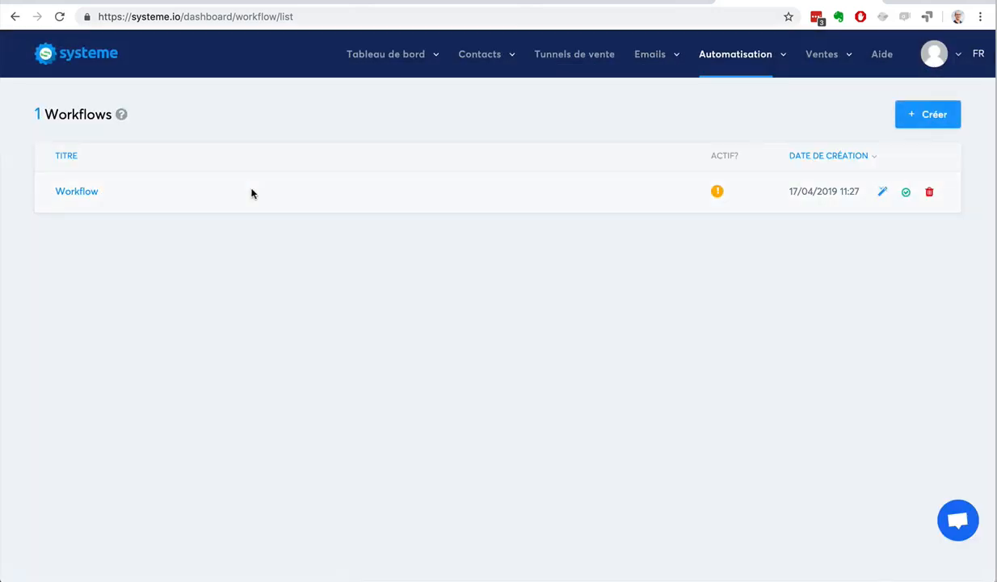
Open the new workflow and create a "Formulaire d'inscription" trigger for "Formulaire de blog" from "Génération d'audience"
click(76, 193)
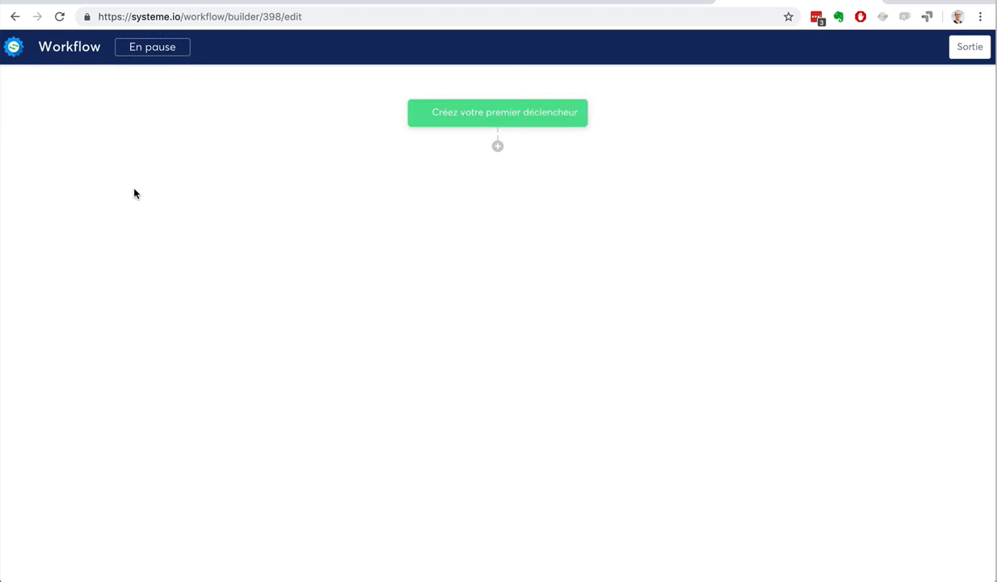
click(513, 117)
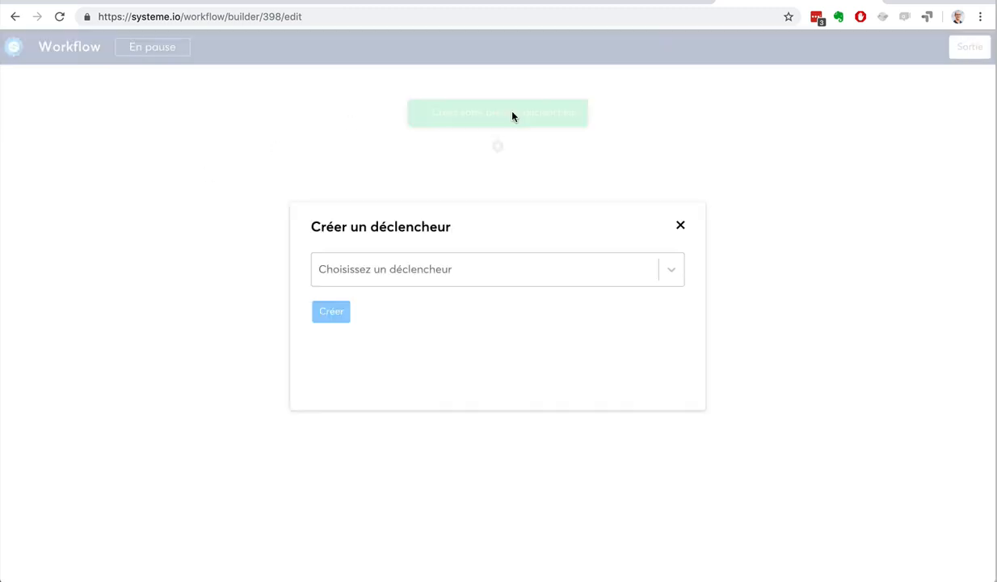
click(494, 264)
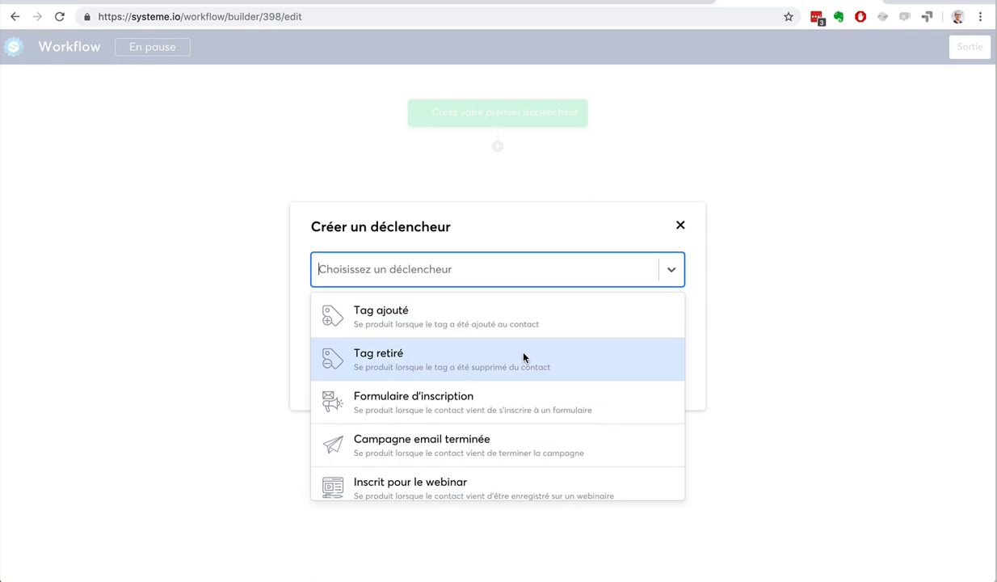
click(526, 397)
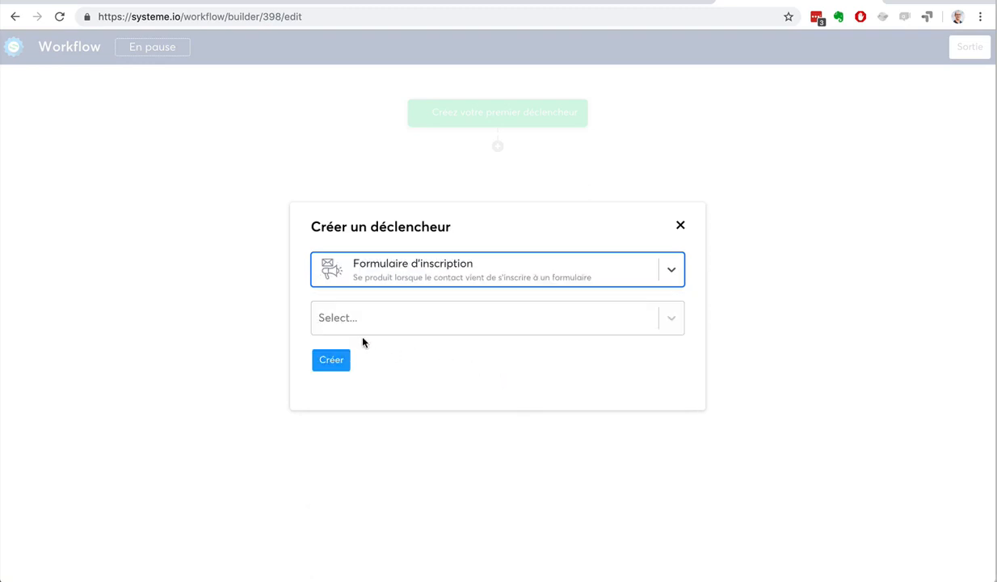
click(423, 325)
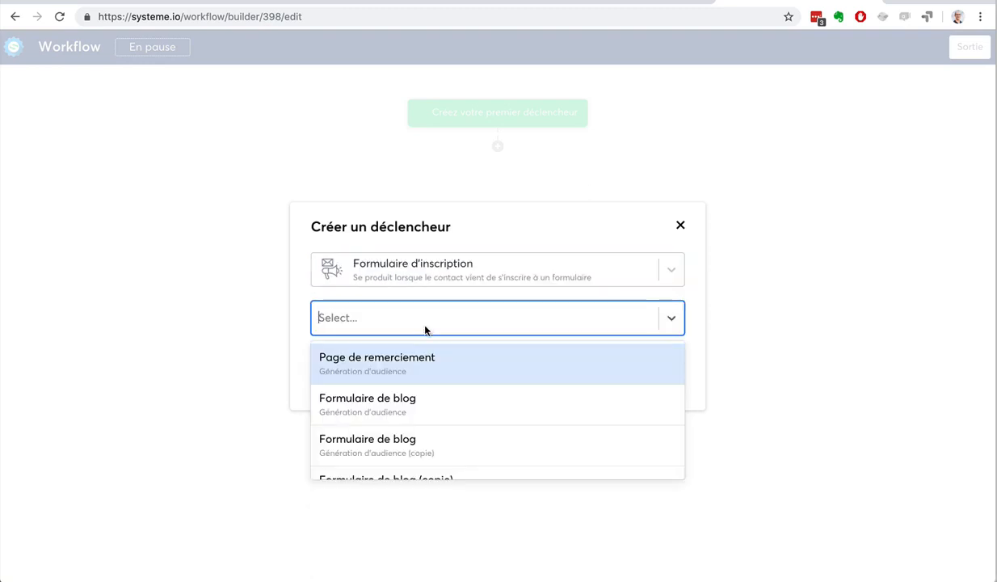
click(429, 404)
click(327, 360)
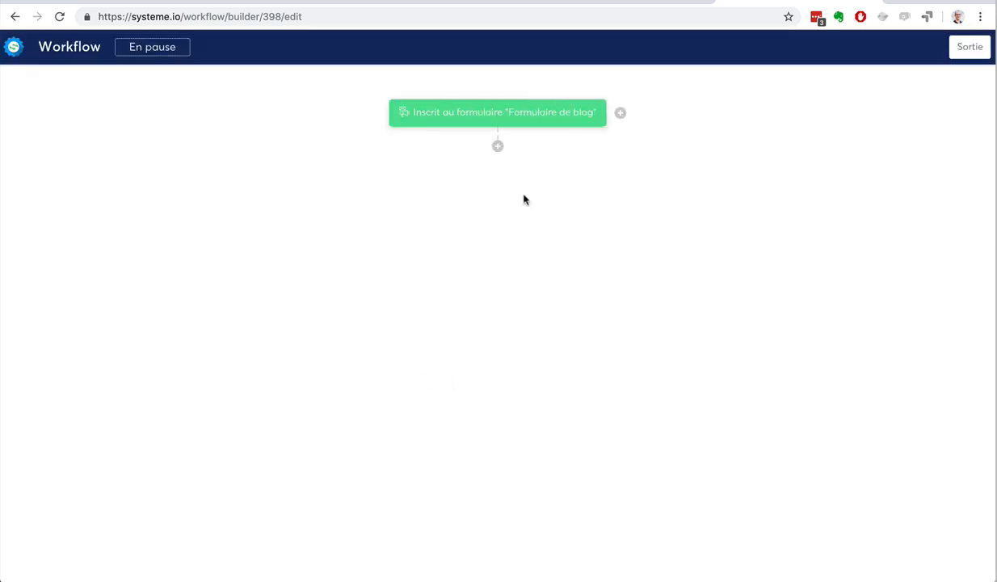
Add an "Ajouter un tag" action below the workflow's trigger with the tag "Contacts"
click(497, 149)
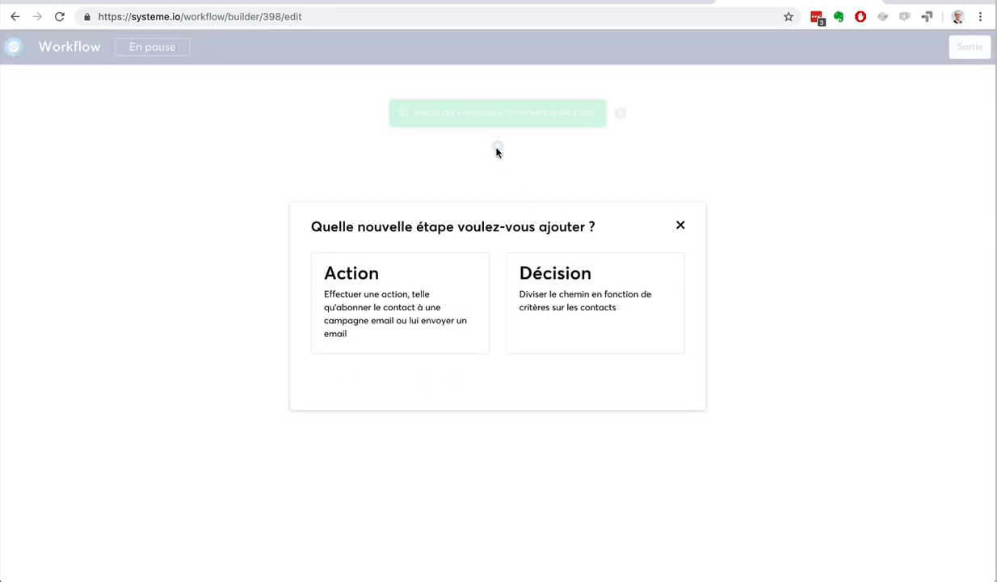
click(397, 301)
click(407, 280)
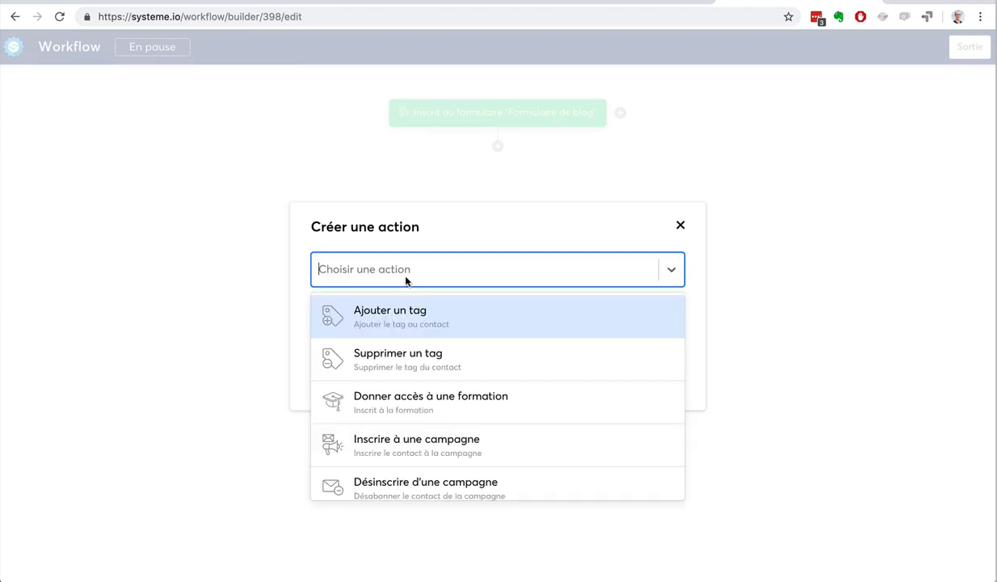
click(415, 327)
click(374, 314)
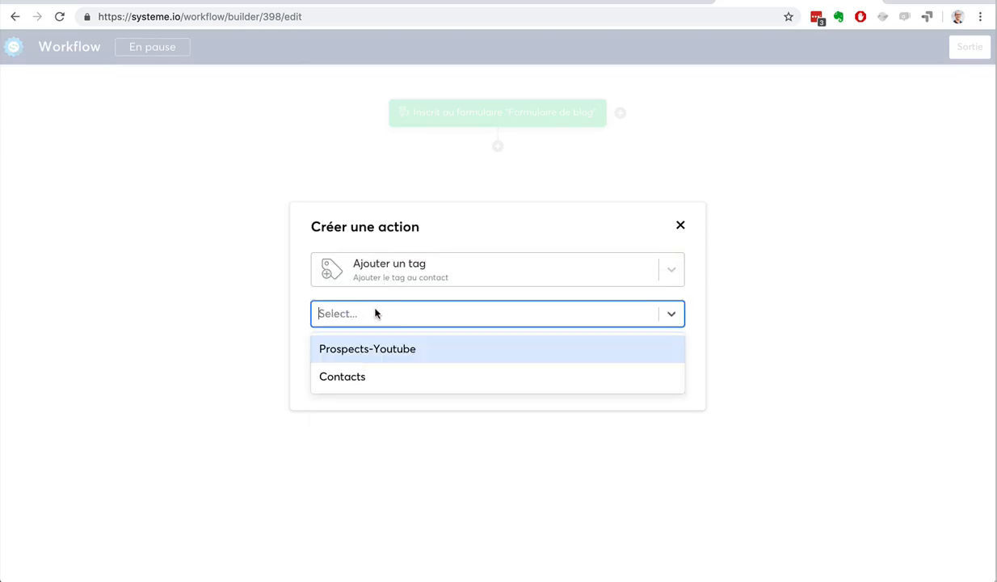
click(384, 374)
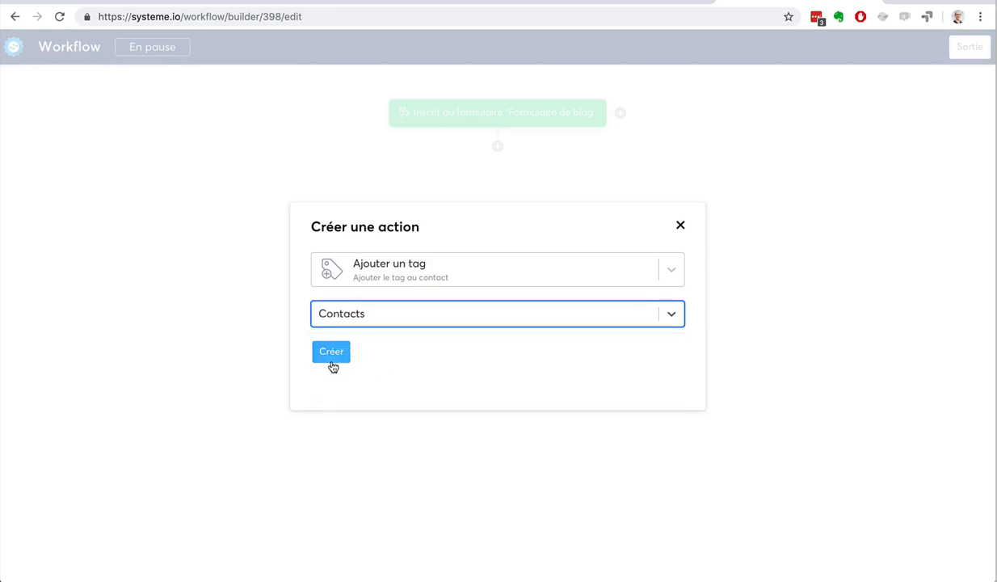
click(331, 354)
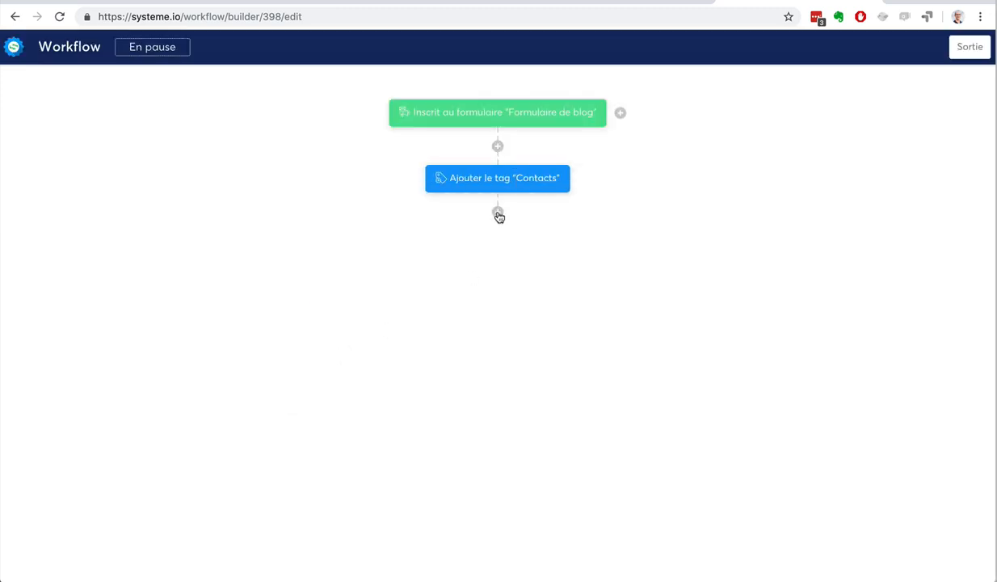
Examine the action types and the decision settings available for a new step below the tag action, without creating one
click(498, 213)
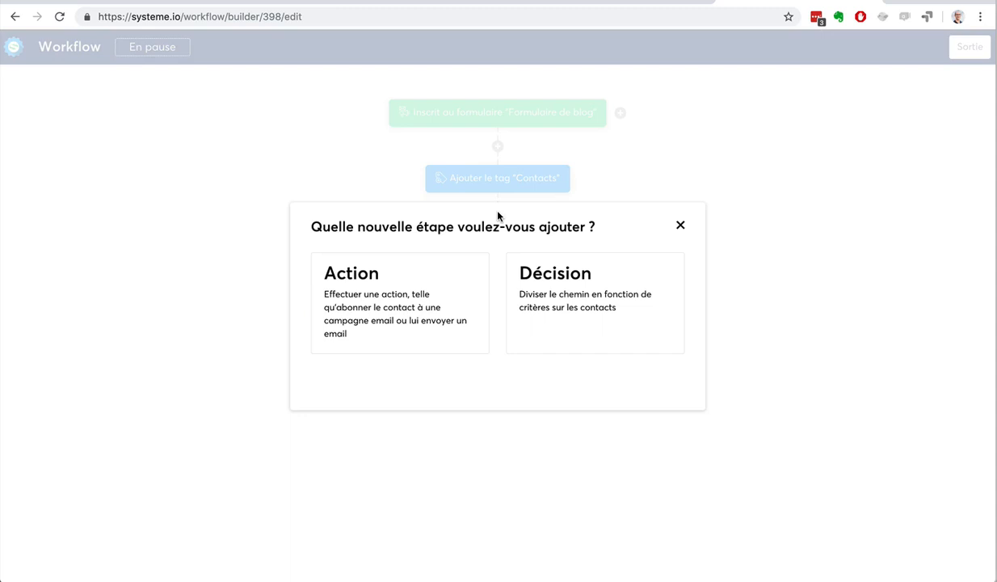
click(377, 303)
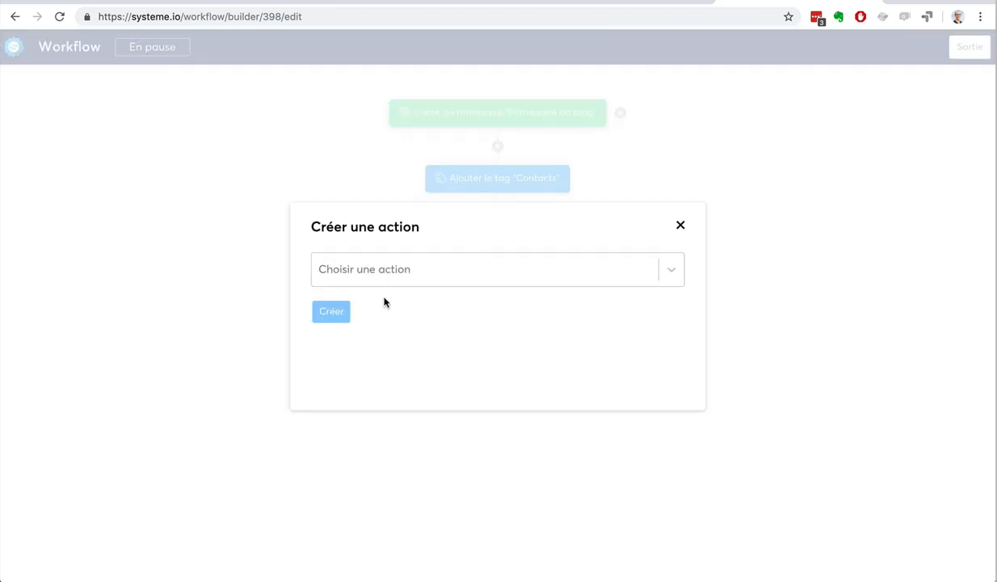
click(398, 272)
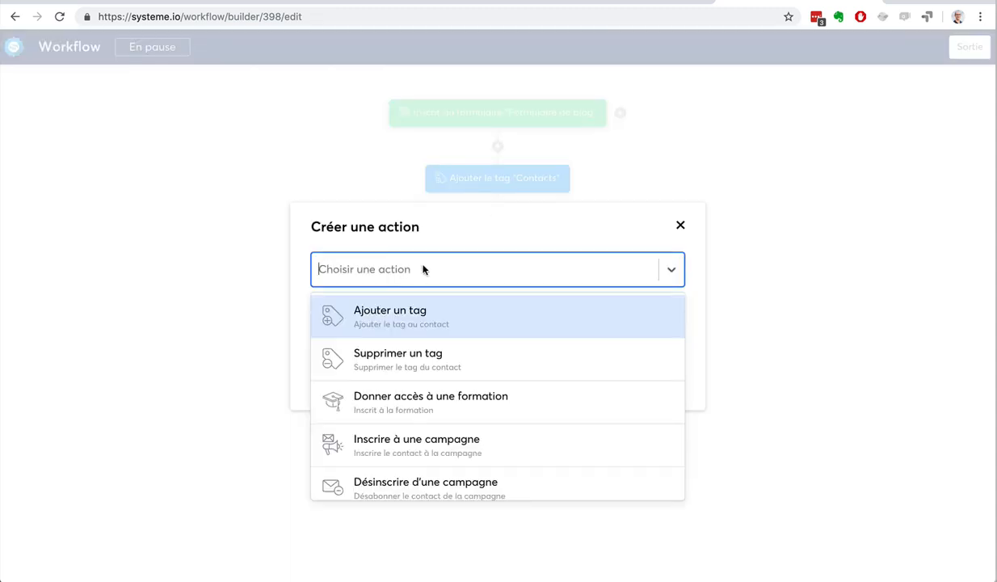
scroll(566, 356, down, 3)
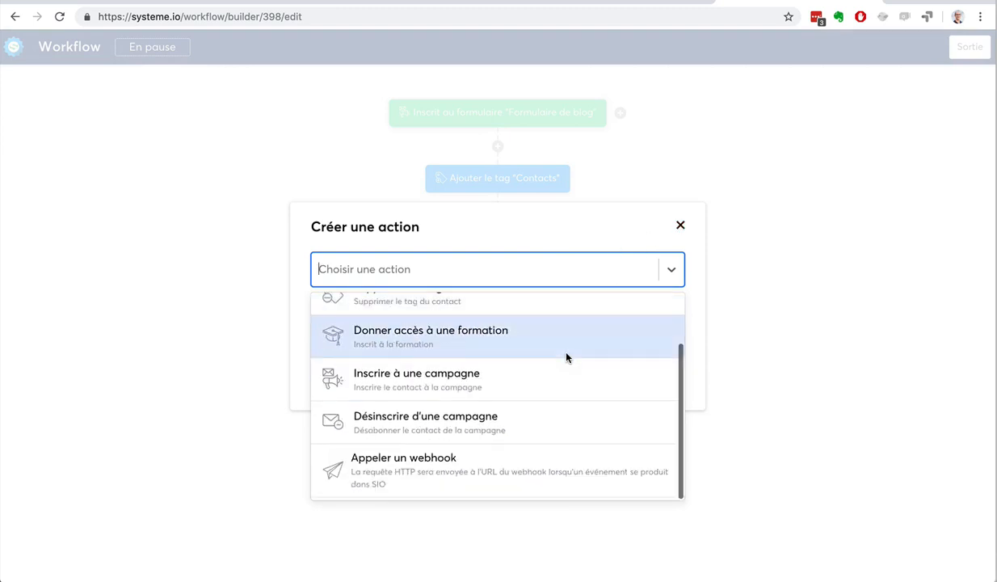
click(680, 229)
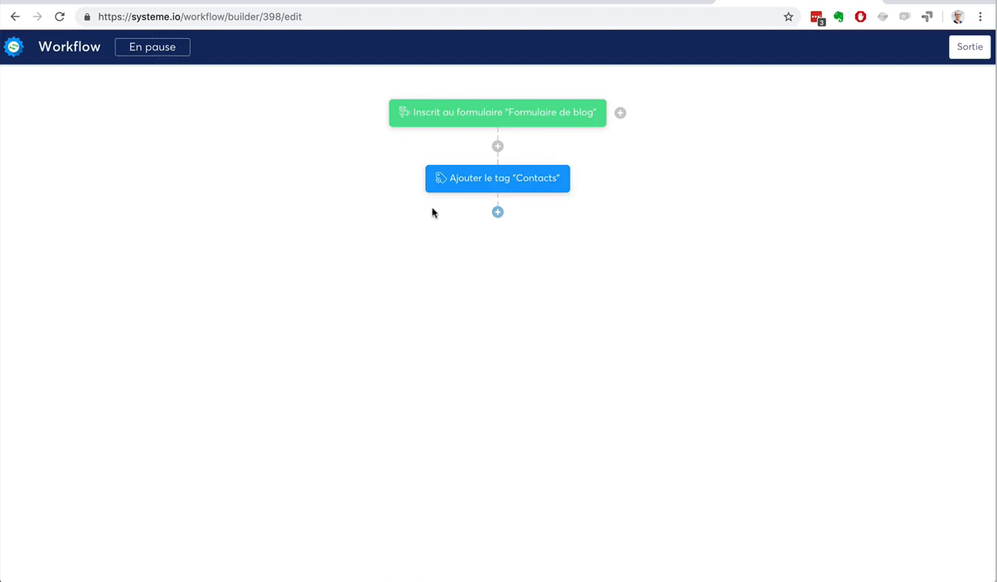
click(498, 212)
click(556, 282)
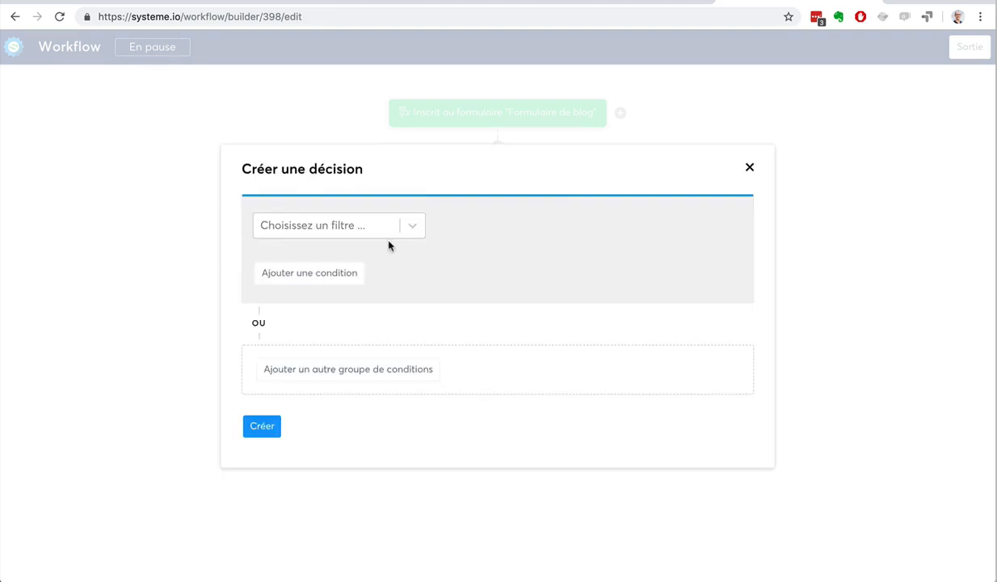
click(750, 168)
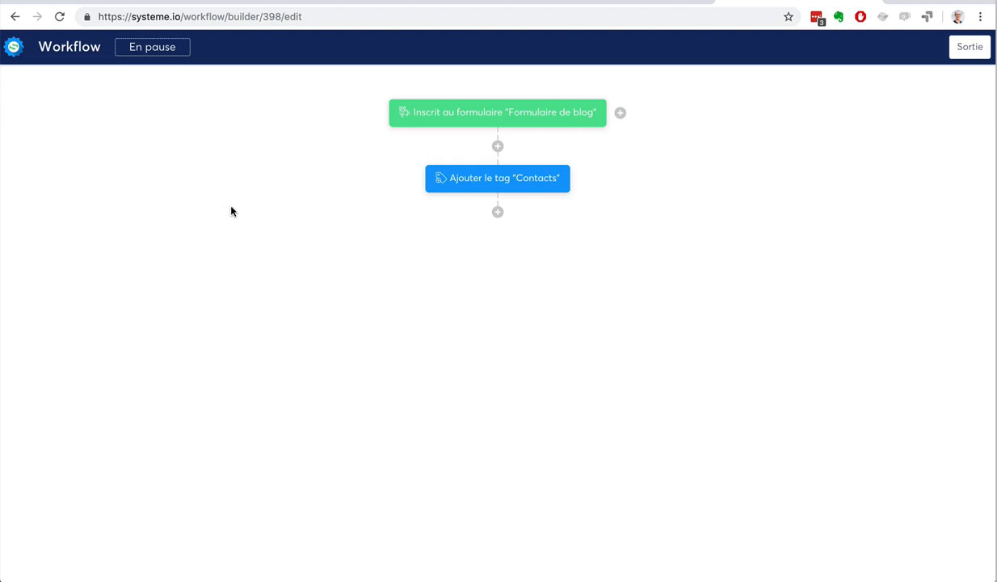
Add an "Inscrire à une campagne" action below the tag action with the campaign "7 conseils pour ..."
click(498, 213)
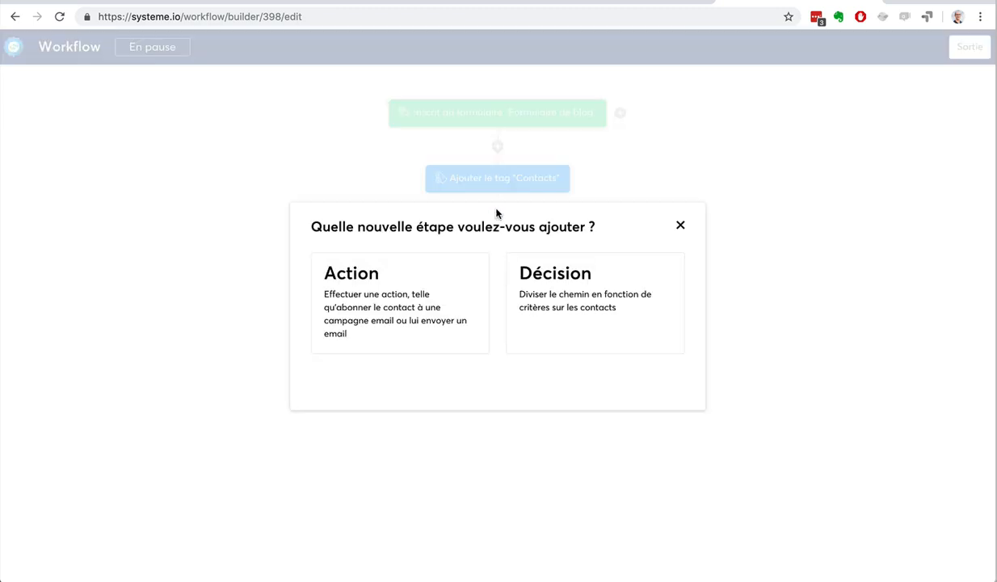
click(413, 284)
click(445, 280)
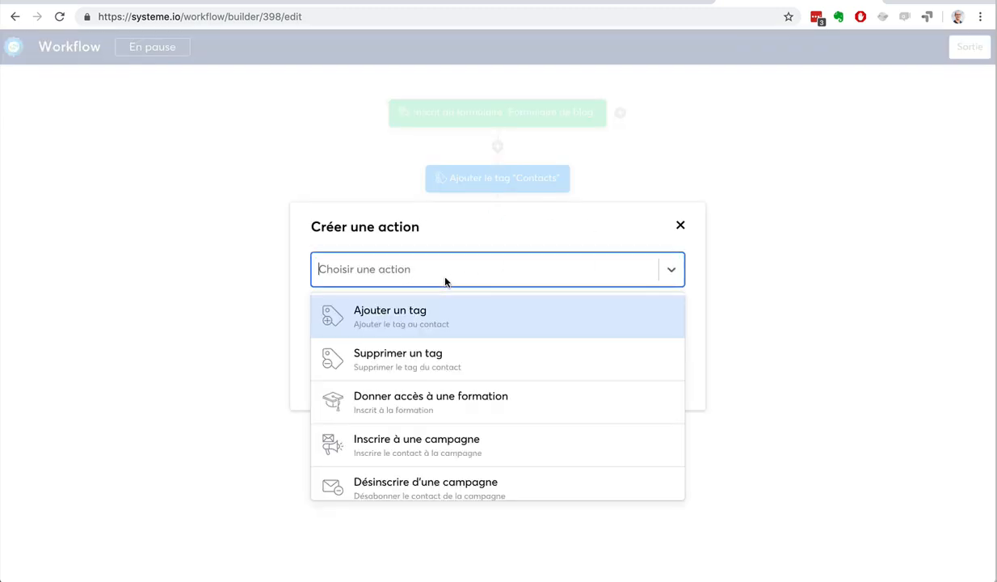
click(459, 440)
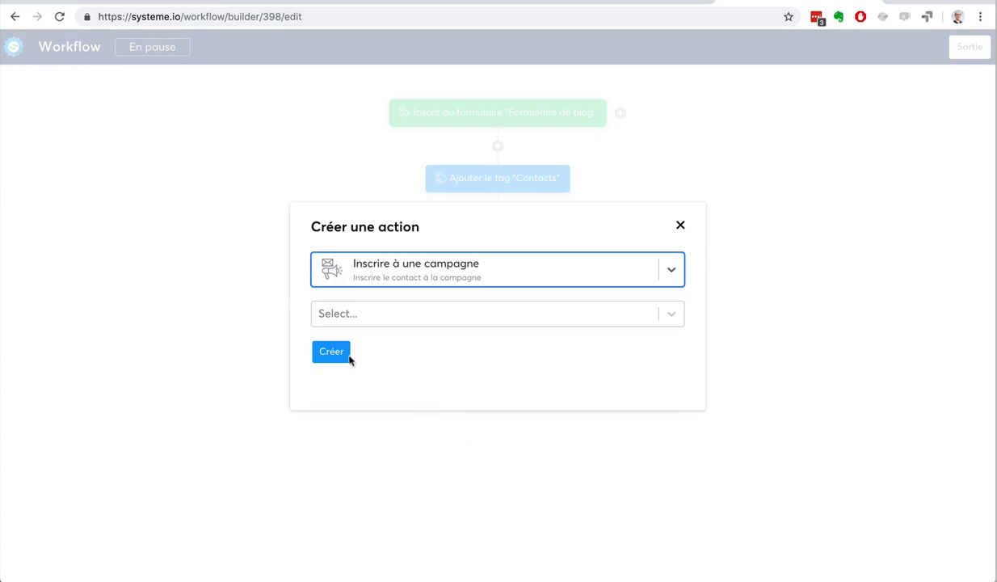
click(378, 314)
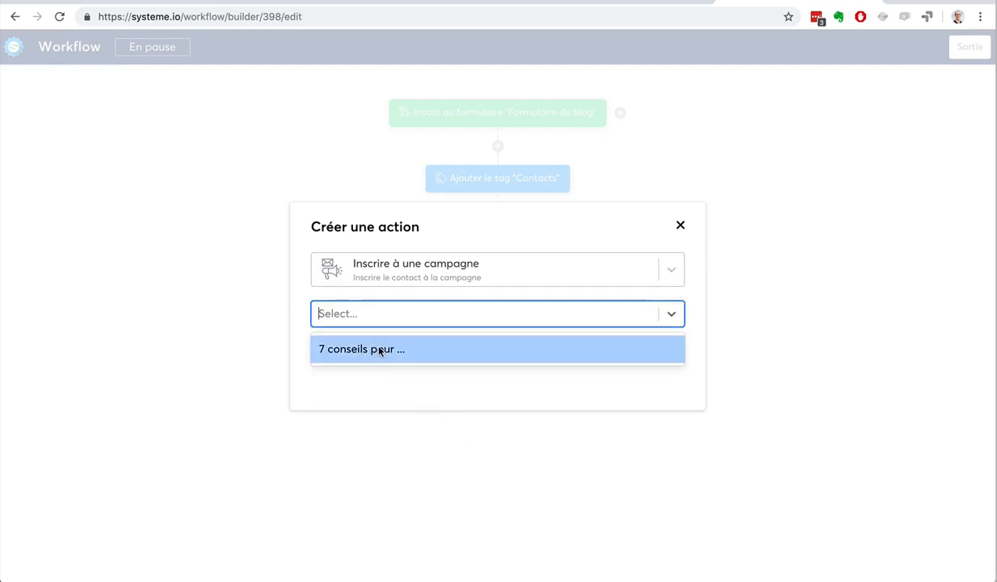
click(338, 349)
click(331, 352)
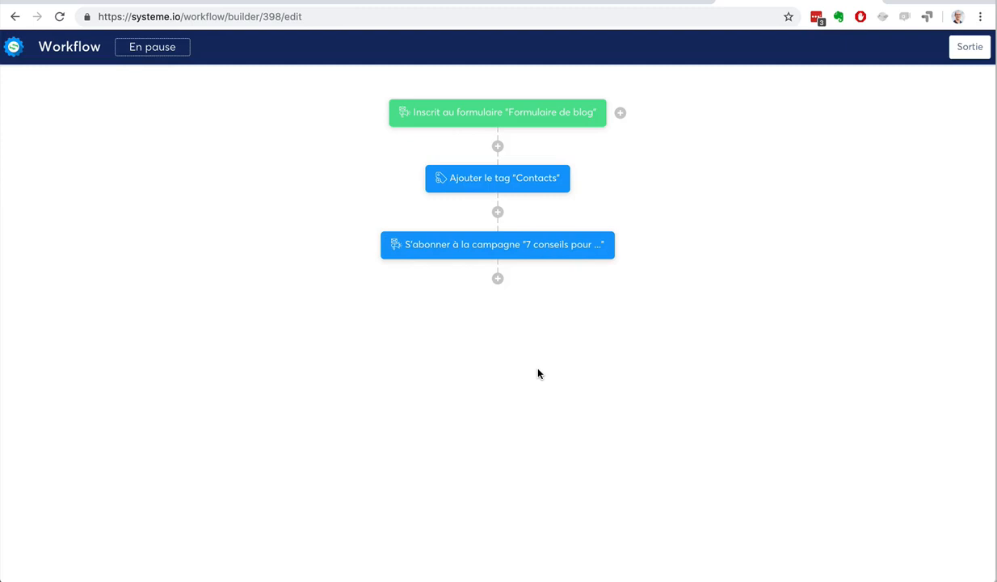
Create a decision below the campaign action with the filter "Tag", condition "Contact tagué avec" and tag "Prospects-Youtube"
mouse_move(509, 246)
click(498, 280)
click(541, 288)
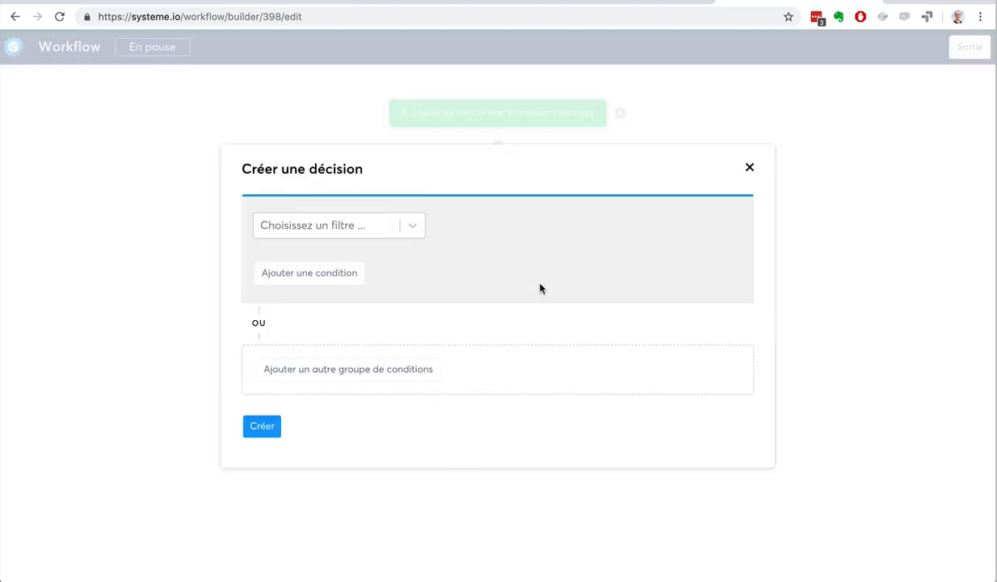
click(404, 233)
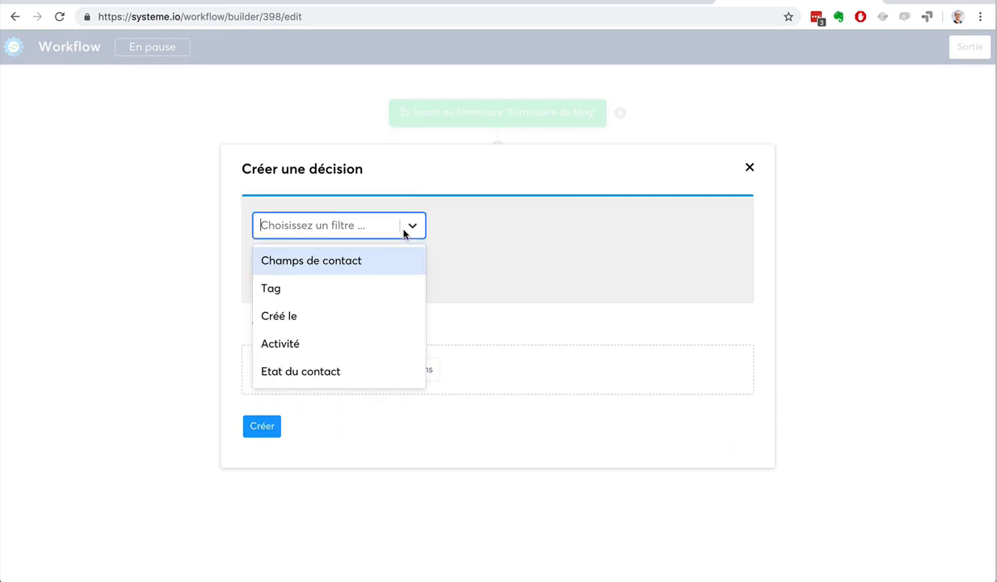
click(360, 287)
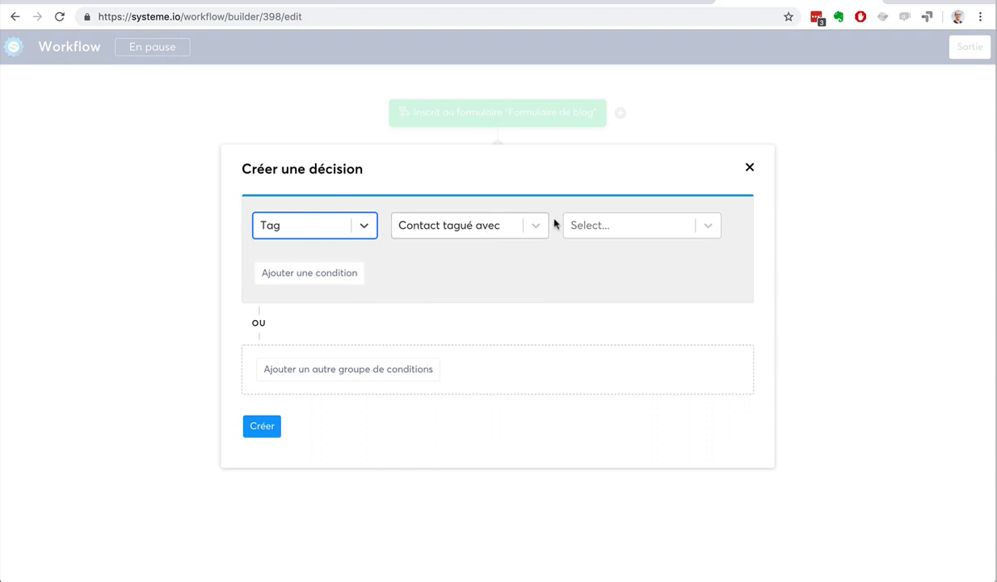
click(590, 225)
click(603, 263)
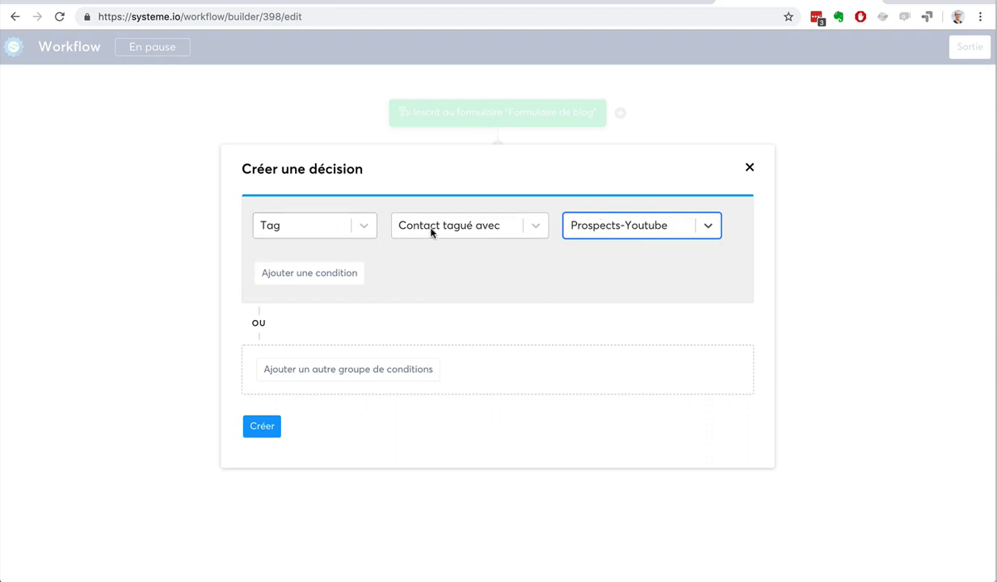
click(309, 223)
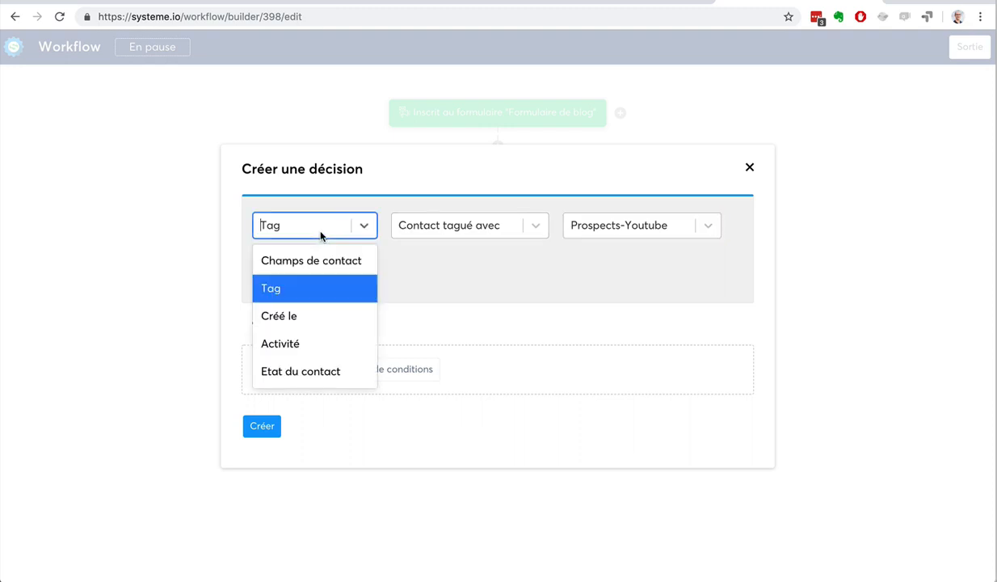
click(416, 301)
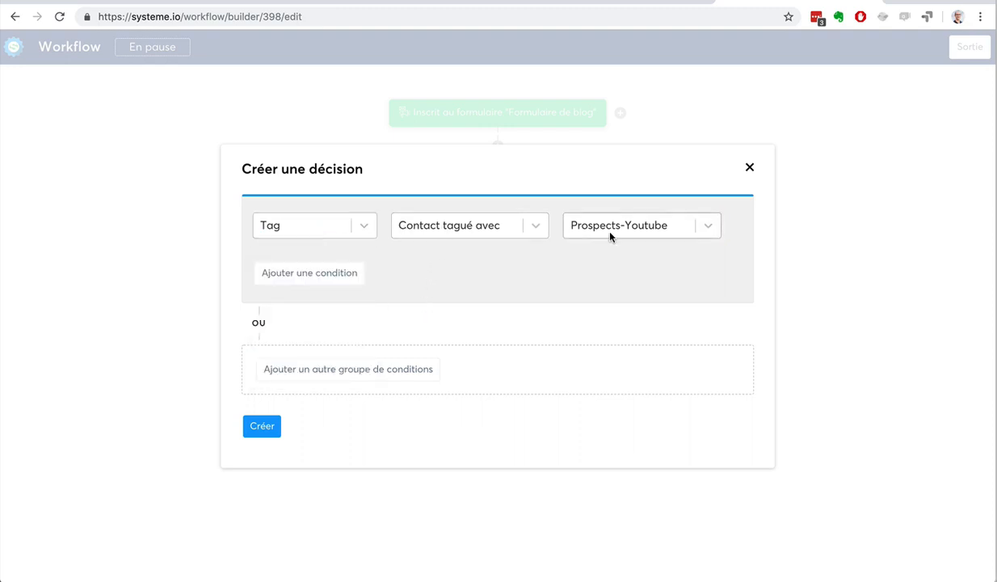
scroll(390, 352, down, 1)
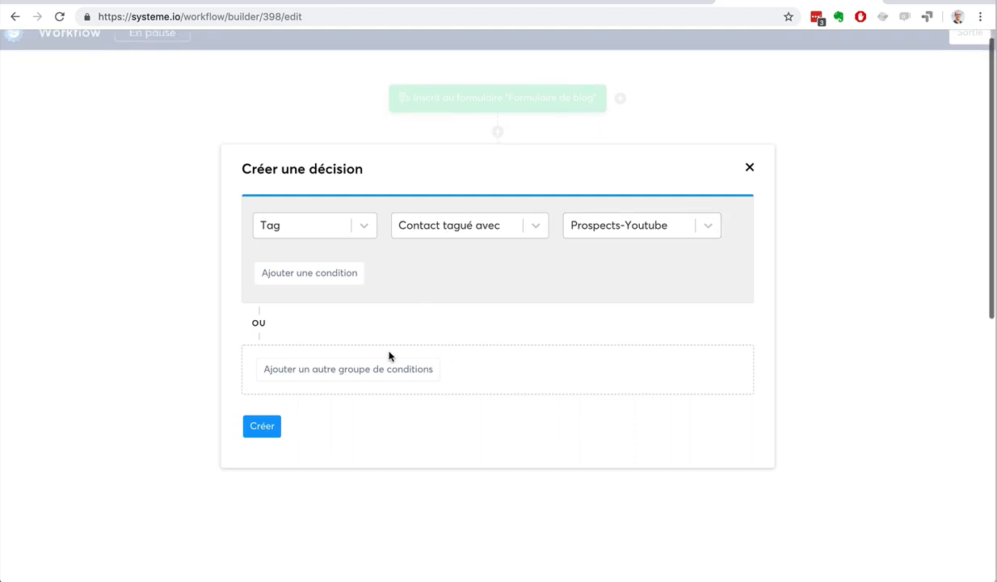
click(263, 426)
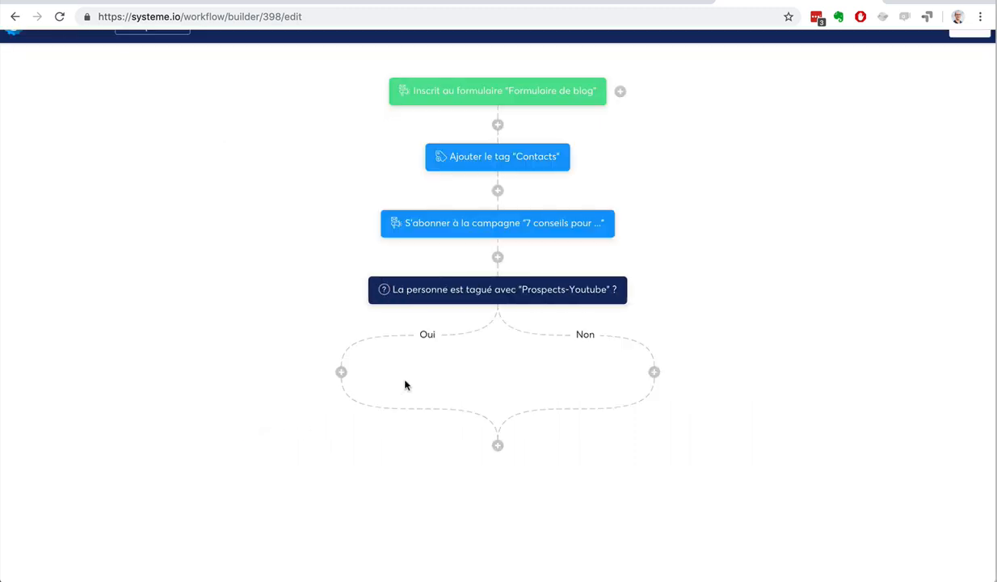
Add a "Désinscrire d'une campagne" action on the decision's "Oui" branch with the campaign "7 conseils pour ..."
click(341, 372)
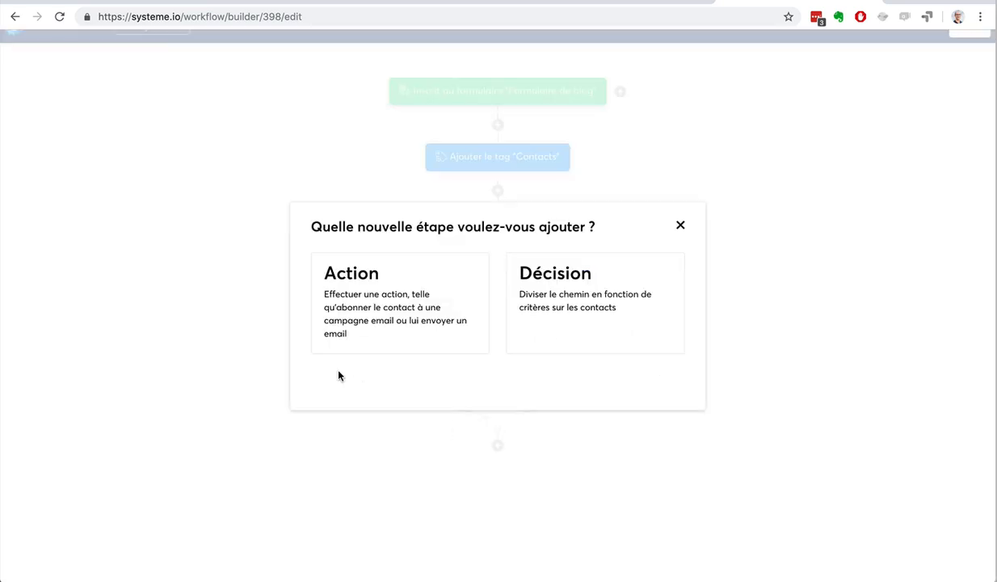
click(385, 325)
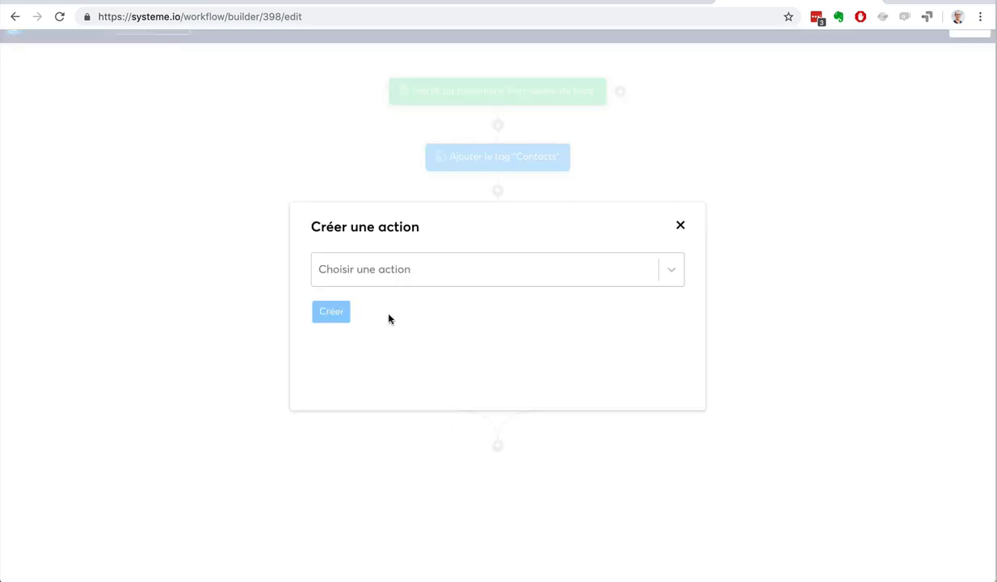
click(439, 269)
scroll(457, 386, down, 2)
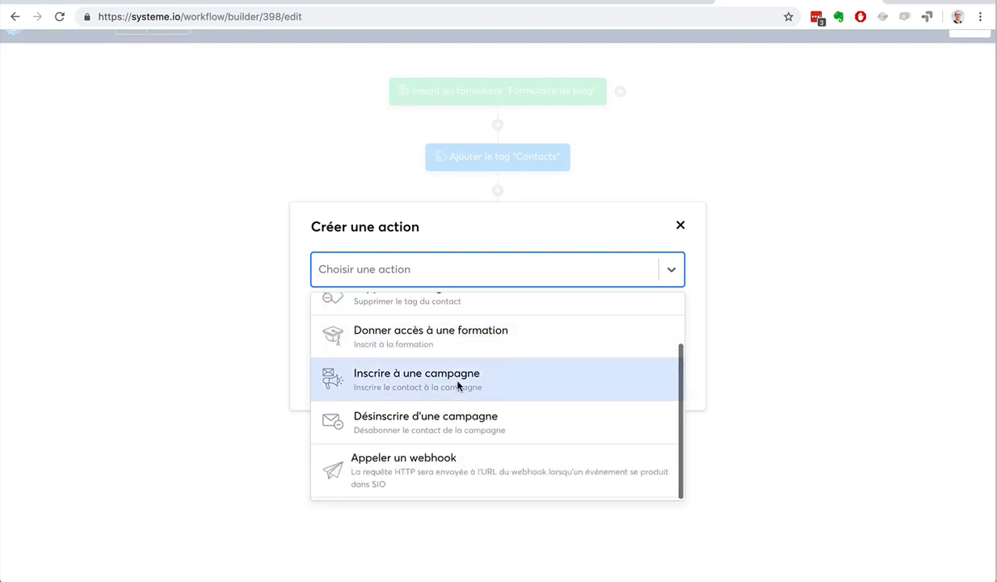
click(454, 428)
click(418, 314)
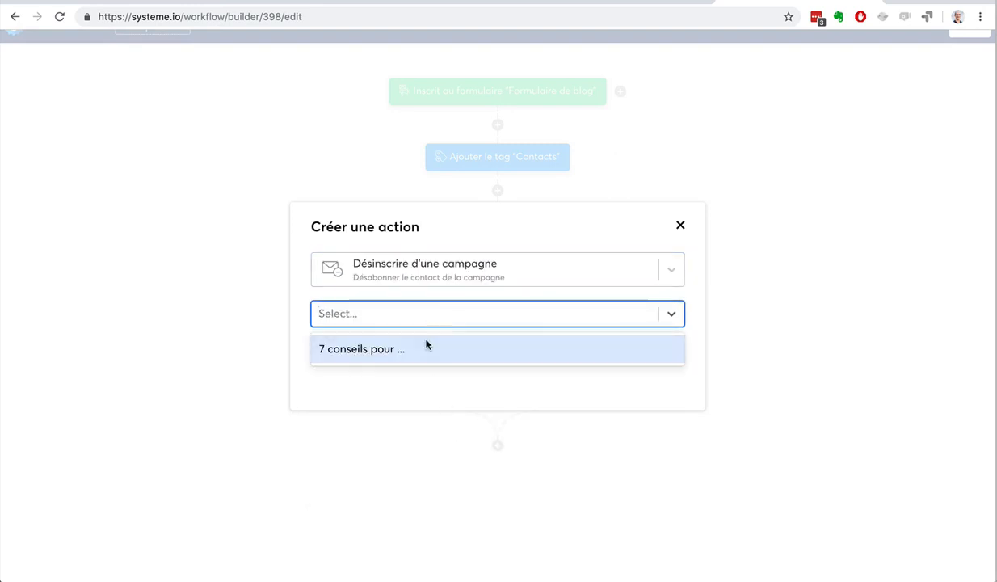
click(427, 348)
click(332, 352)
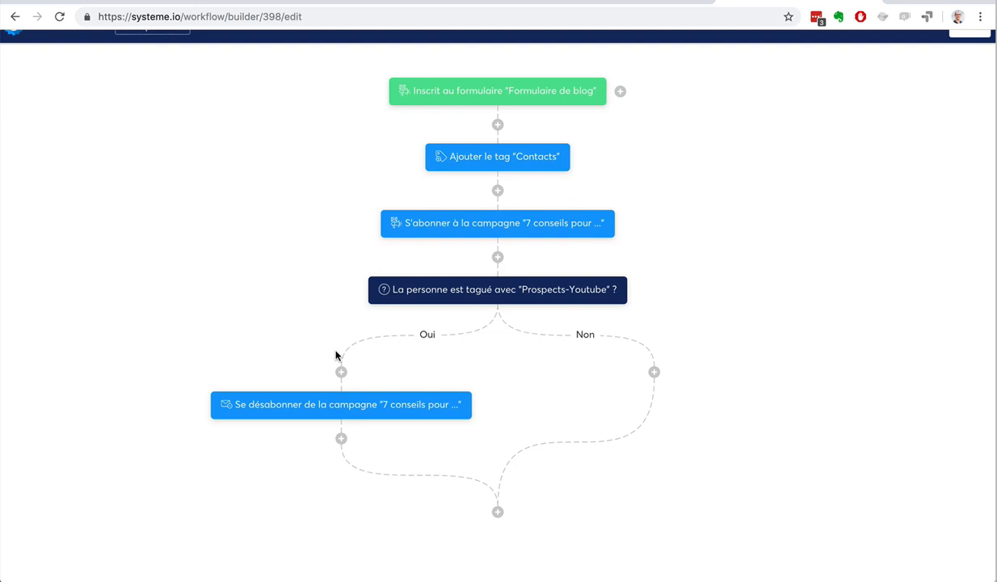
scroll(704, 304, up, 1)
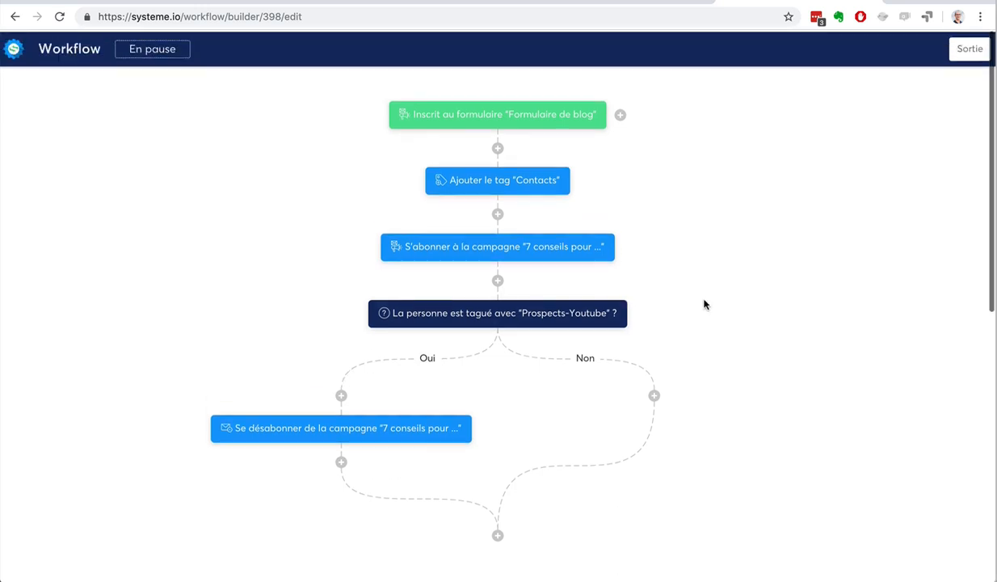